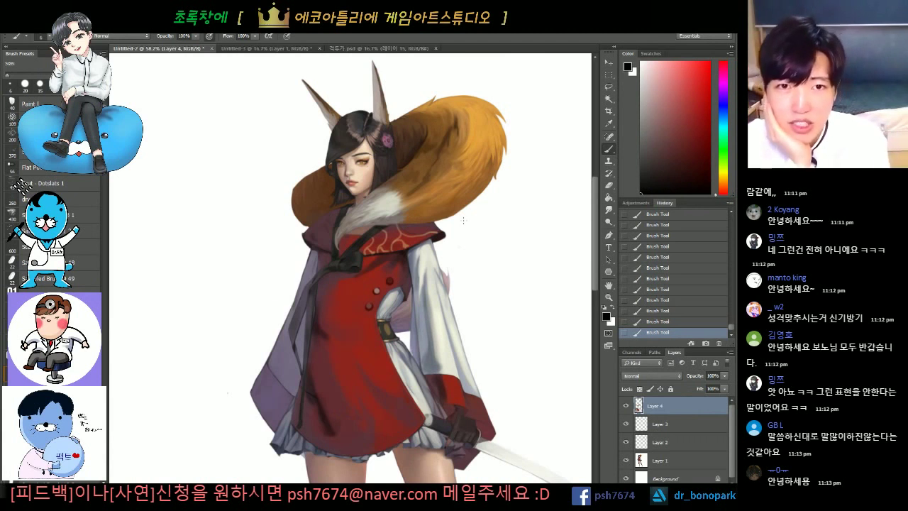
# Handwrite the heading "디자인 할때" in the blank area beside the fox-eared character and draw a rough frame around it.
pyautogui.moveTo(555, 242)
pyautogui.mouseDown()
pyautogui.moveTo(455, 242)
pyautogui.moveTo(479, 234)
pyautogui.mouseUp()
pyautogui.moveTo(477, 118)
pyautogui.mouseDown()
pyautogui.moveTo(492, 152)
pyautogui.moveTo(527, 140)
pyautogui.moveTo(546, 115)
pyautogui.mouseUp()
pyautogui.moveTo(555, 106); pyautogui.dragTo(556, 128)
pyautogui.moveTo(540, 135)
pyautogui.mouseDown()
pyautogui.moveTo(564, 139)
pyautogui.moveTo(426, 163)
pyautogui.mouseUp()
pyautogui.moveTo(472, 106); pyautogui.dragTo(473, 126)
pyautogui.moveTo(464, 131)
pyautogui.mouseDown()
pyautogui.moveTo(498, 121)
pyautogui.moveTo(368, 170)
pyautogui.moveTo(319, 119)
pyautogui.moveTo(524, 110)
pyautogui.mouseUp()
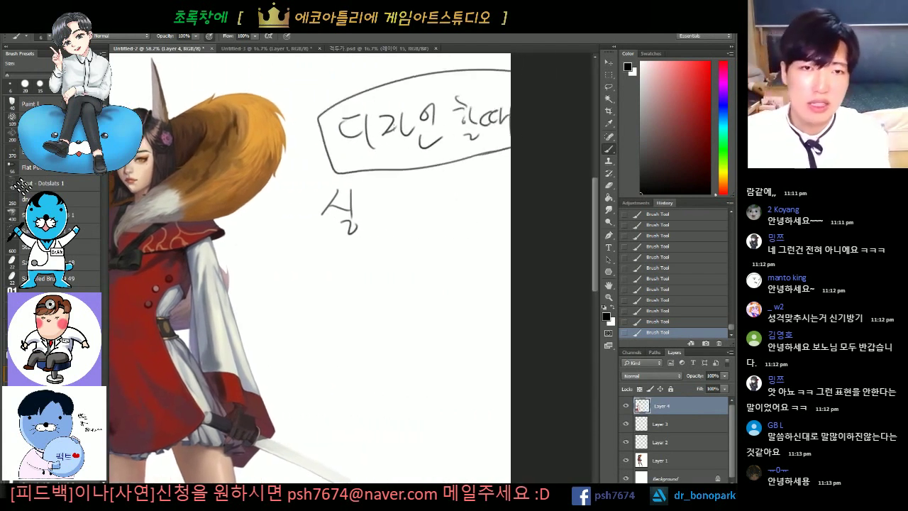
# Handwrite a small "(초분)" note below the framed heading and complete the line "실루엣 먼저".
pyautogui.moveTo(411, 172); pyautogui.dragTo(411, 182)
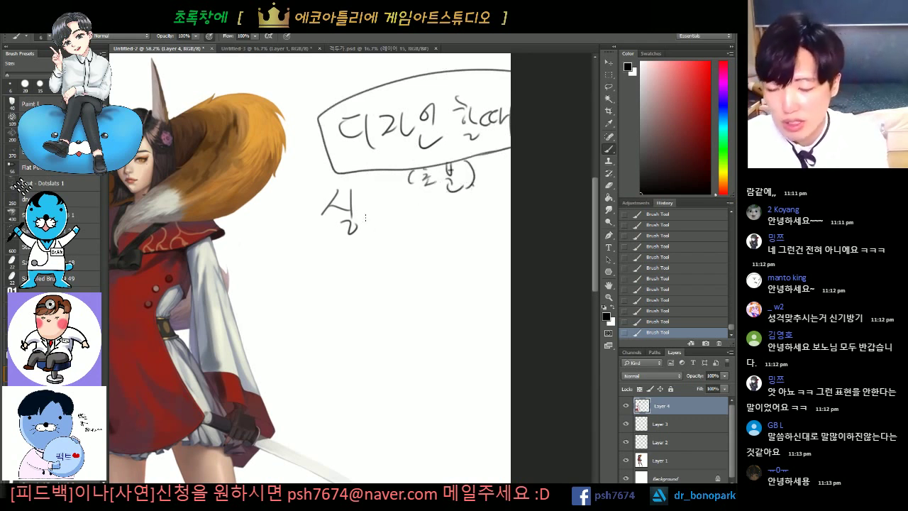
pyautogui.moveTo(370, 186)
pyautogui.mouseDown()
pyautogui.moveTo(380, 205)
pyautogui.moveTo(395, 204)
pyautogui.mouseUp()
pyautogui.moveTo(387, 208)
pyautogui.mouseDown()
pyautogui.moveTo(388, 230)
pyautogui.moveTo(411, 212)
pyautogui.mouseUp()
pyautogui.moveTo(423, 199); pyautogui.dragTo(425, 218)
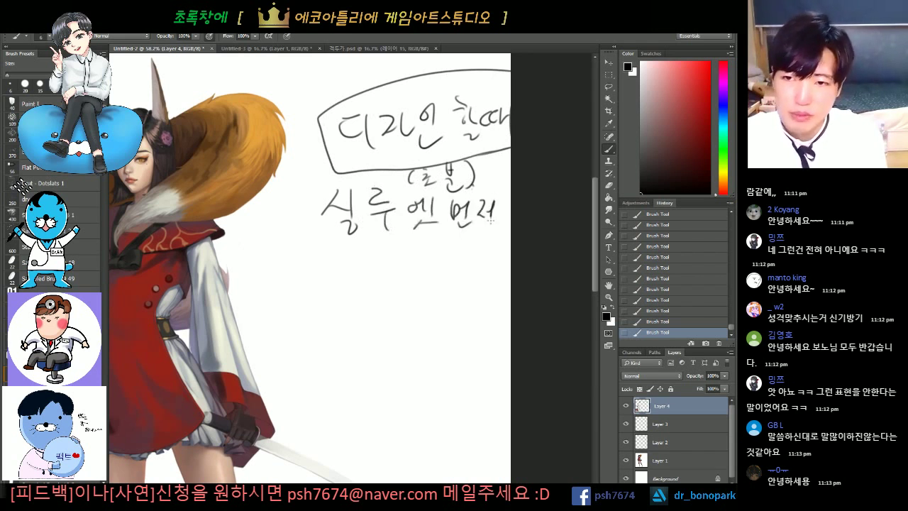
# Handwrite "시선 집중" as a second line beneath "실루엣 먼저".
pyautogui.moveTo(414, 295); pyautogui.dragTo(463, 217)
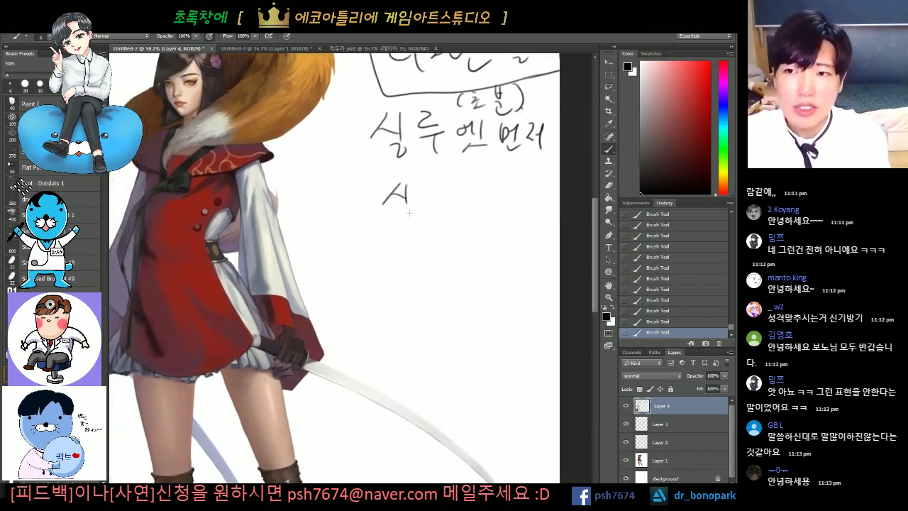
pyautogui.moveTo(429, 179); pyautogui.dragTo(416, 203)
pyautogui.moveTo(424, 190)
pyautogui.mouseDown()
pyautogui.moveTo(434, 203)
pyautogui.moveTo(440, 191)
pyautogui.mouseUp()
pyautogui.moveTo(441, 179); pyautogui.dragTo(442, 206)
pyautogui.moveTo(428, 209); pyautogui.dragTo(449, 221)
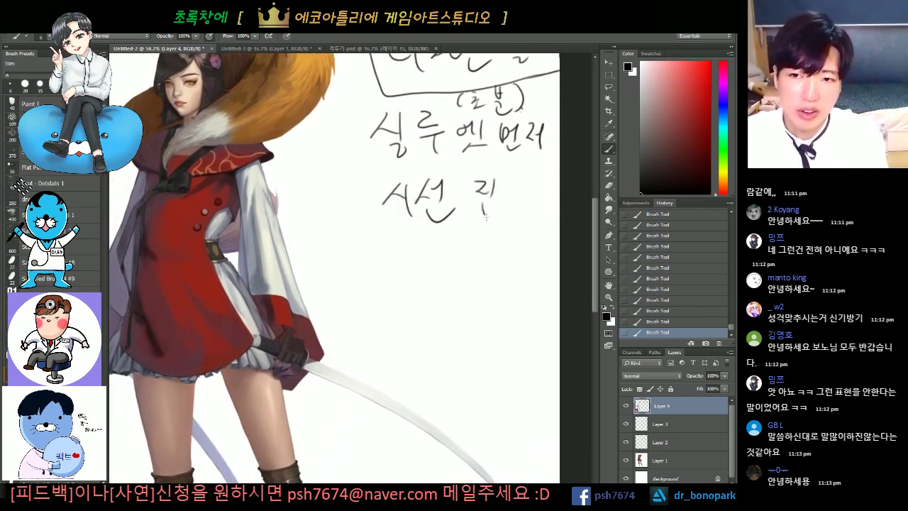
pyautogui.moveTo(511, 186); pyautogui.dragTo(520, 187)
pyautogui.moveTo(513, 190); pyautogui.dragTo(505, 200)
pyautogui.moveTo(506, 203); pyautogui.dragTo(525, 202)
pyautogui.moveTo(516, 203); pyautogui.dragTo(516, 210)
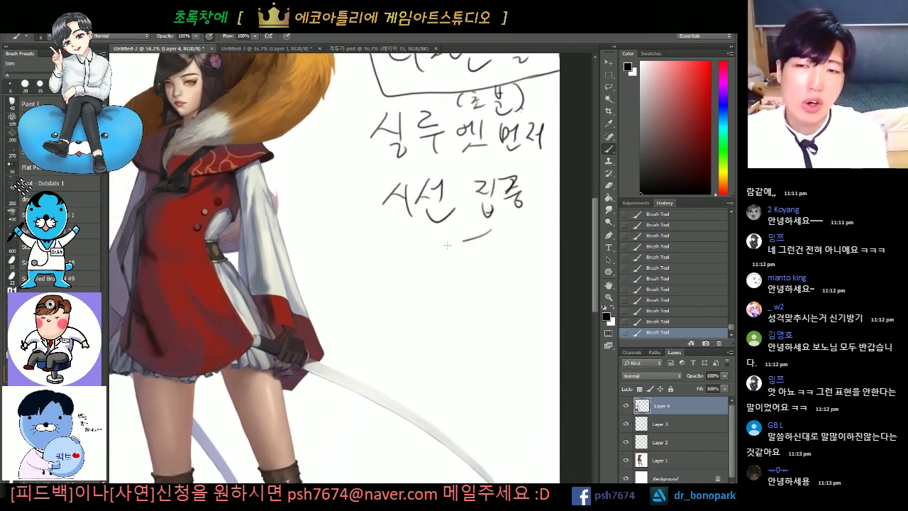
pyautogui.moveTo(447, 245); pyautogui.dragTo(387, 257)
pyautogui.hotkey('ctrl', 'z')
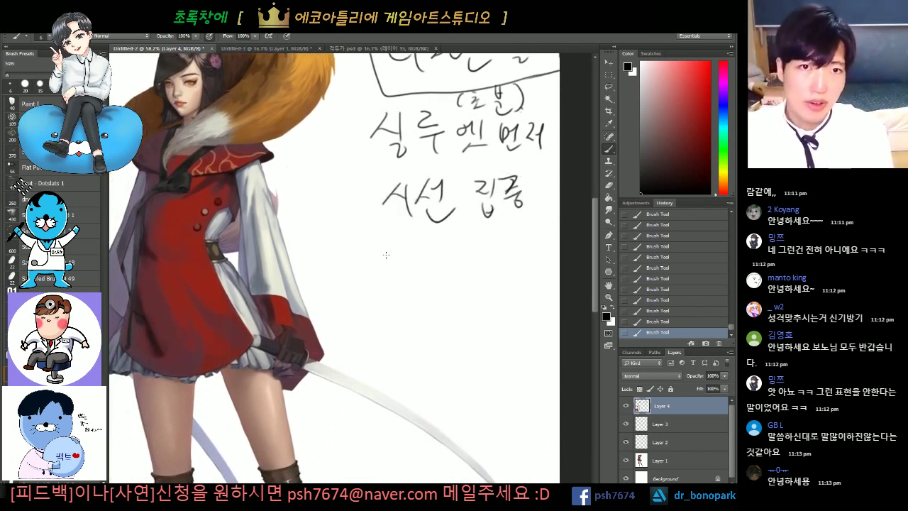
pyautogui.moveTo(284, 252); pyautogui.dragTo(445, 307)
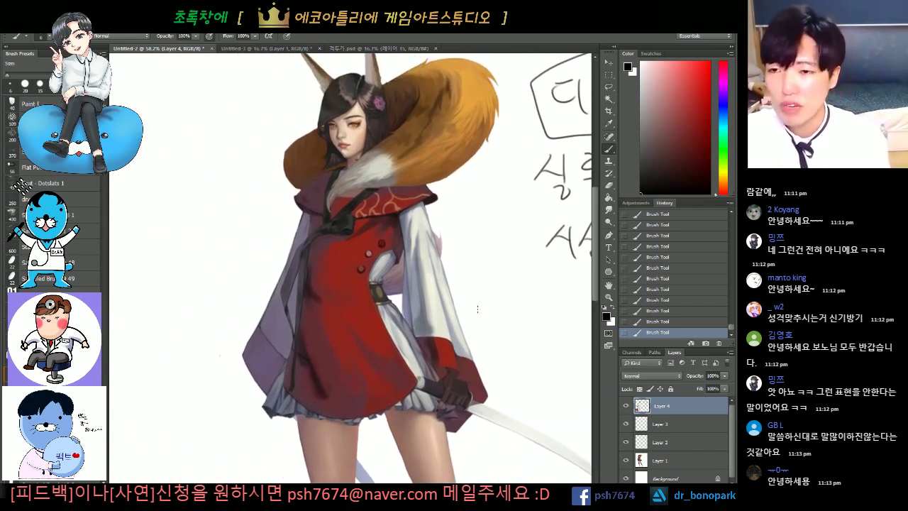
pyautogui.moveTo(526, 287); pyautogui.dragTo(500, 291)
pyautogui.moveTo(392, 182); pyautogui.dragTo(430, 185)
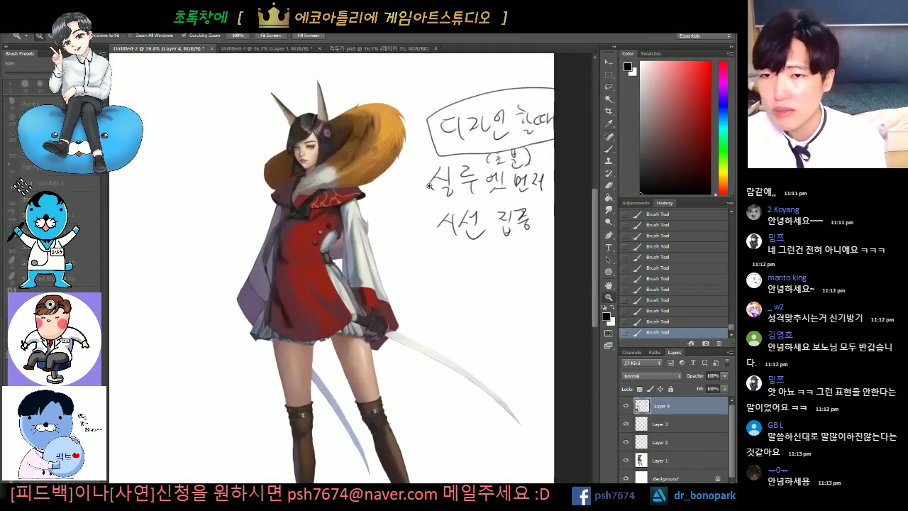
pyautogui.moveTo(480, 204)
pyautogui.mouseDown()
pyautogui.moveTo(463, 157)
pyautogui.moveTo(413, 208)
pyautogui.mouseUp()
pyautogui.hotkey('ctrl', 'z')
# Add a new layer above Layer 4 and set the foreground colour to bright red.
pyautogui.moveTo(396, 244); pyautogui.dragTo(454, 234)
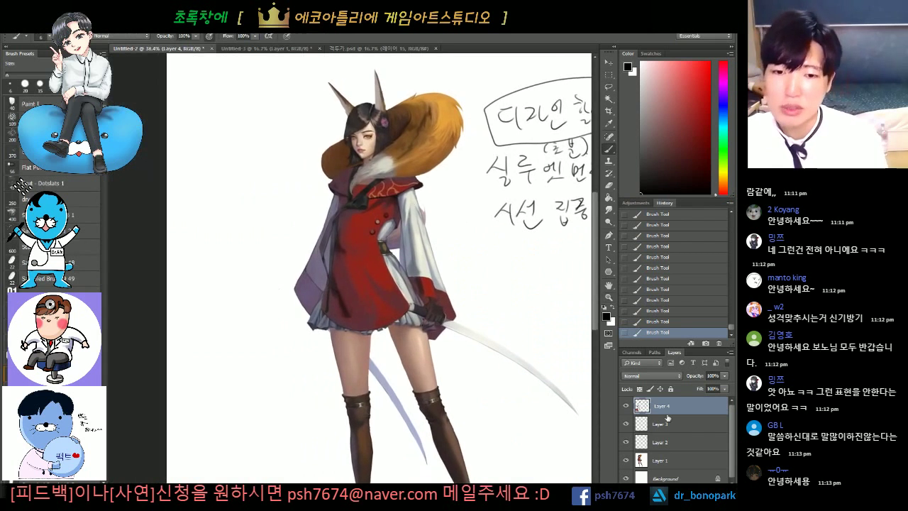
pyautogui.click(706, 488)
pyautogui.click(709, 63)
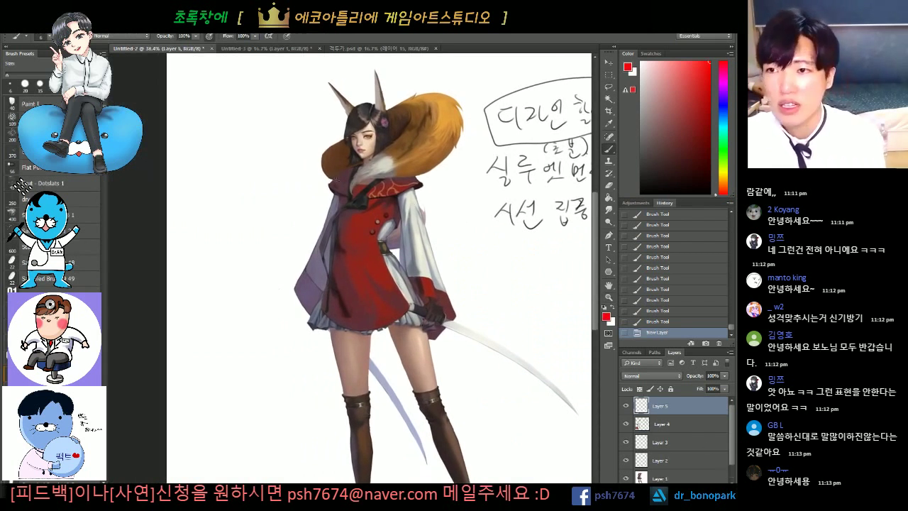
pyautogui.hotkey('ctrl', 'z')
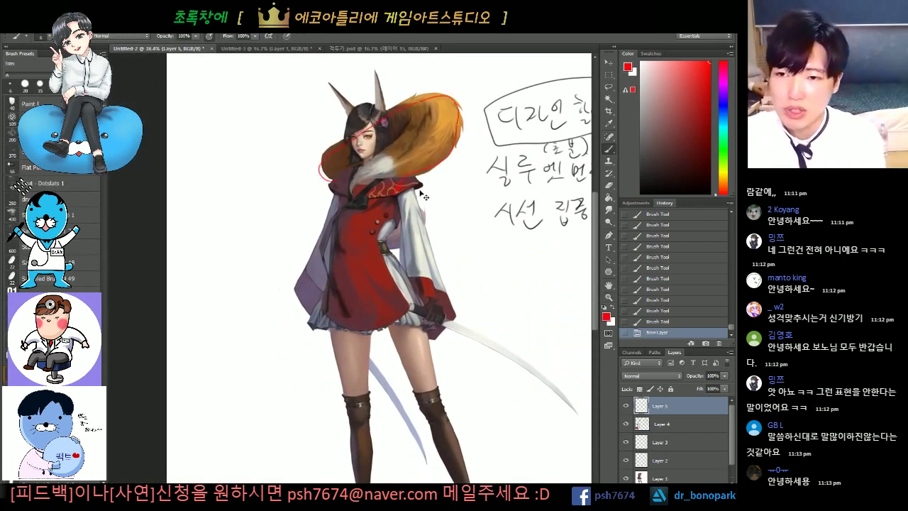
pyautogui.moveTo(476, 245); pyautogui.dragTo(430, 244)
pyautogui.click(661, 476)
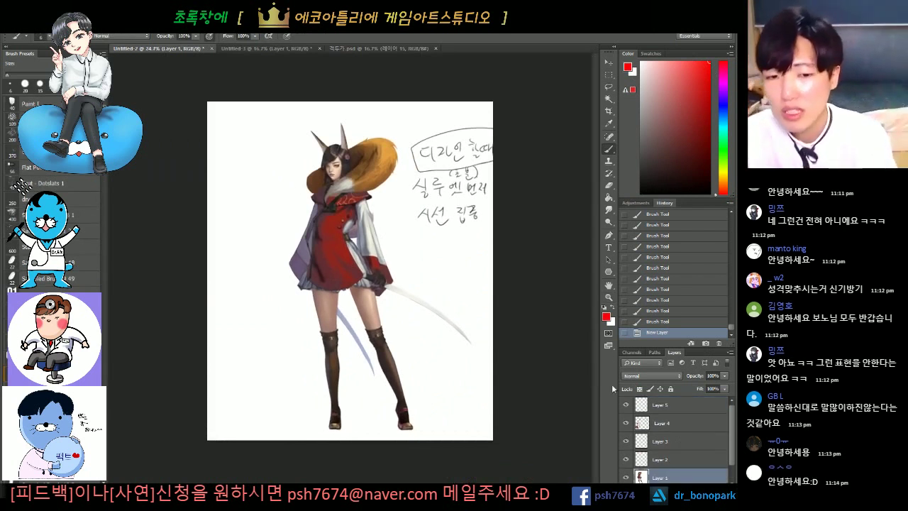
pyautogui.click(690, 406)
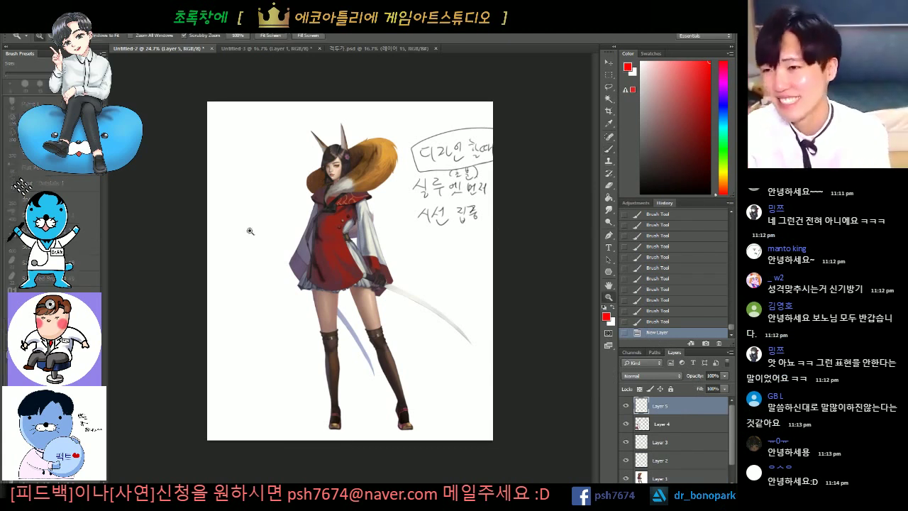
pyautogui.moveTo(249, 232); pyautogui.dragTo(312, 223)
pyautogui.moveTo(553, 148); pyautogui.dragTo(290, 239)
pyautogui.moveTo(295, 304); pyautogui.dragTo(289, 127)
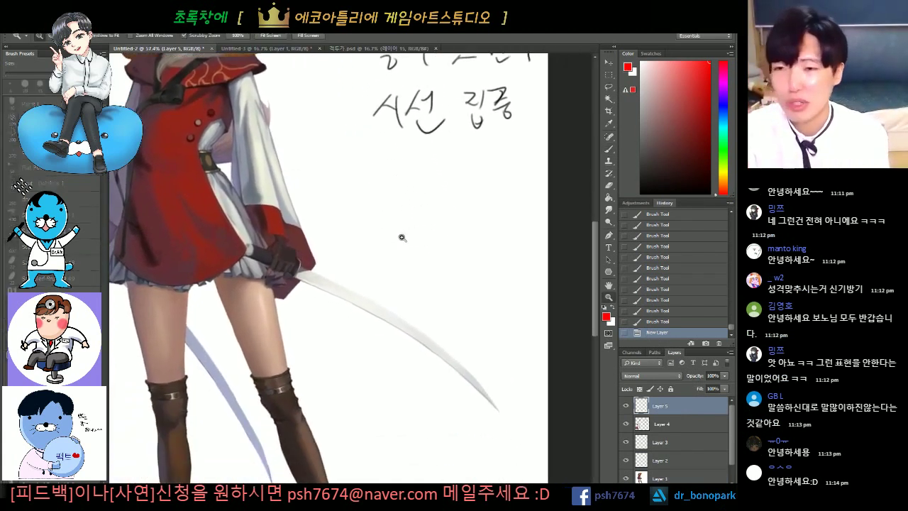
pyautogui.moveTo(401, 237); pyautogui.dragTo(424, 226)
pyautogui.moveTo(424, 224); pyautogui.dragTo(376, 252)
pyautogui.moveTo(362, 279)
pyautogui.mouseDown()
pyautogui.moveTo(316, 294)
pyautogui.moveTo(356, 297)
pyautogui.mouseUp()
pyautogui.hotkey('ctrl', 'z')
# Sketch a small red figure silhouette with windblown hair and a flowing cloak in the blank area above the sword.
pyautogui.scroll(2, 435, 216)
pyautogui.click(388, 210)
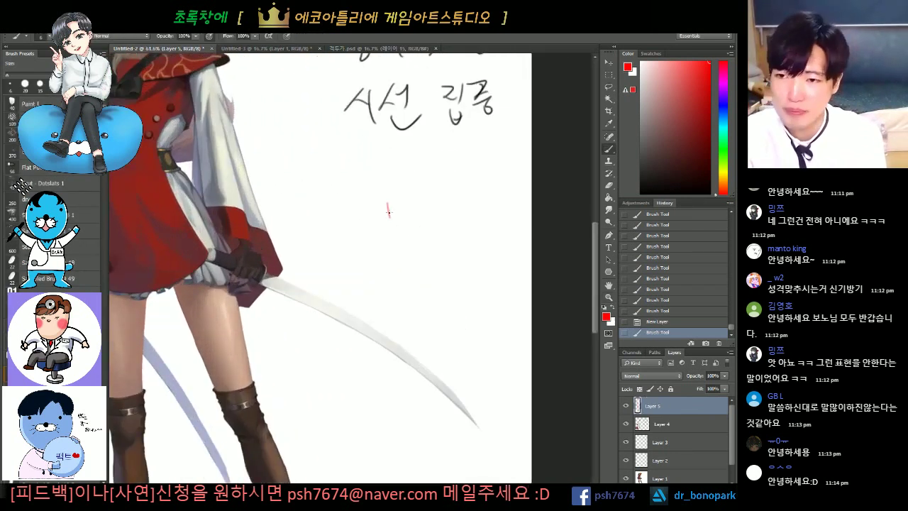
pyautogui.moveTo(389, 204)
pyautogui.mouseDown()
pyautogui.moveTo(408, 198)
pyautogui.moveTo(454, 271)
pyautogui.moveTo(509, 311)
pyautogui.mouseUp()
pyautogui.moveTo(381, 244)
pyautogui.mouseDown()
pyautogui.moveTo(379, 322)
pyautogui.moveTo(404, 354)
pyautogui.moveTo(501, 343)
pyautogui.moveTo(527, 344)
pyautogui.mouseUp()
pyautogui.moveTo(413, 233)
pyautogui.mouseDown()
pyautogui.moveTo(454, 236)
pyautogui.moveTo(490, 251)
pyautogui.mouseUp()
pyautogui.moveTo(381, 249); pyautogui.dragTo(368, 285)
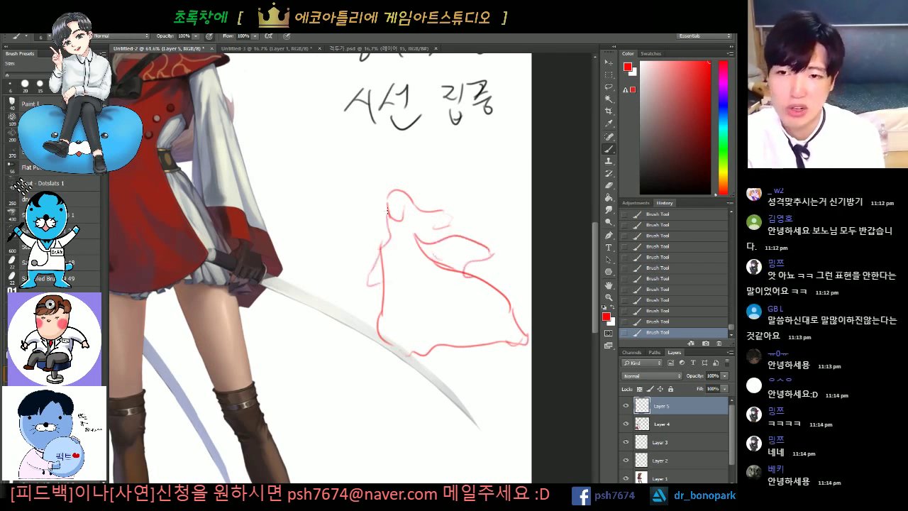
pyautogui.moveTo(388, 210); pyautogui.dragTo(392, 231)
pyautogui.moveTo(384, 337)
pyautogui.mouseDown()
pyautogui.moveTo(451, 364)
pyautogui.moveTo(504, 365)
pyautogui.mouseUp()
# Undo all strokes of the red cloaked-figure sketch.
pyautogui.hotkey('ctrl', 'alt', 'z')
pyautogui.hotkey('ctrl', 'alt', 'z')
pyautogui.hotkey('ctrl', 'alt', 'z')
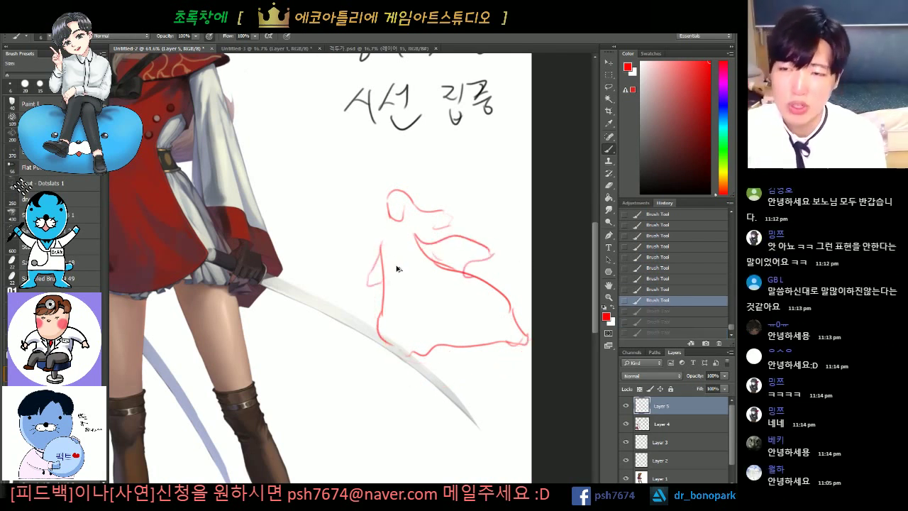
pyautogui.hotkey('ctrl', 'alt', 'z')
pyautogui.hotkey('ctrl', 'alt', 'z')
pyautogui.hotkey('ctrl', 'alt', 'z')
pyautogui.hotkey('ctrl', 'alt', 'z')
pyautogui.hotkey('ctrl', 'alt', 'z')
pyautogui.hotkey('ctrl', 'alt', 'z')
pyautogui.hotkey('ctrl', 'alt', 'z')
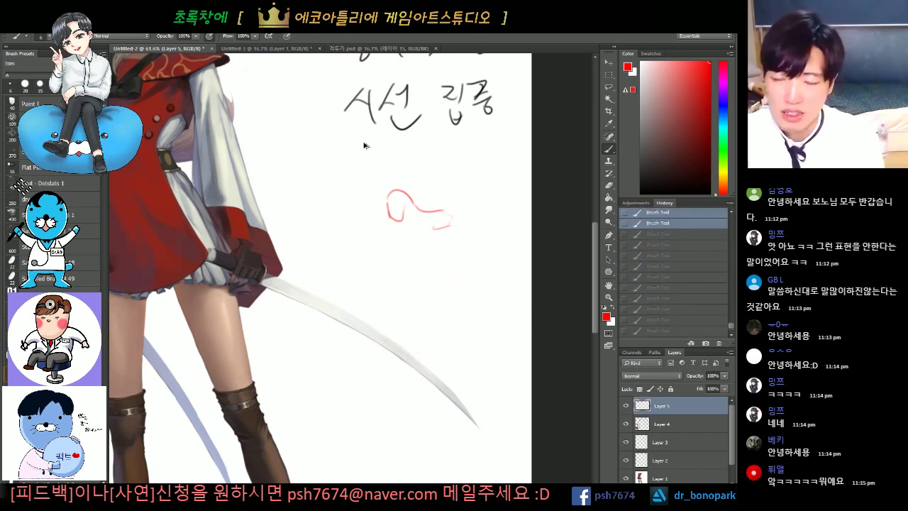
pyautogui.hotkey('ctrl', 'alt', 'z')
pyautogui.hotkey('ctrl', 'alt', 'z')
# Sketch a red figure silhouette with a tall pointed headpiece, broad square shoulders and a wide flaring shape across the sword.
pyautogui.moveTo(390, 206)
pyautogui.mouseDown()
pyautogui.moveTo(401, 215)
pyautogui.moveTo(427, 214)
pyautogui.mouseUp()
pyautogui.moveTo(407, 137)
pyautogui.mouseDown()
pyautogui.moveTo(434, 156)
pyautogui.moveTo(441, 200)
pyautogui.moveTo(432, 180)
pyautogui.moveTo(448, 213)
pyautogui.mouseUp()
pyautogui.moveTo(439, 211)
pyautogui.mouseDown()
pyautogui.moveTo(488, 241)
pyautogui.moveTo(483, 252)
pyautogui.mouseUp()
pyautogui.moveTo(390, 221)
pyautogui.mouseDown()
pyautogui.moveTo(368, 225)
pyautogui.moveTo(366, 252)
pyautogui.mouseUp()
pyautogui.moveTo(368, 256); pyautogui.dragTo(379, 315)
pyautogui.moveTo(488, 228)
pyautogui.mouseDown()
pyautogui.moveTo(506, 307)
pyautogui.moveTo(499, 409)
pyautogui.mouseUp()
pyautogui.moveTo(371, 332); pyautogui.dragTo(335, 426)
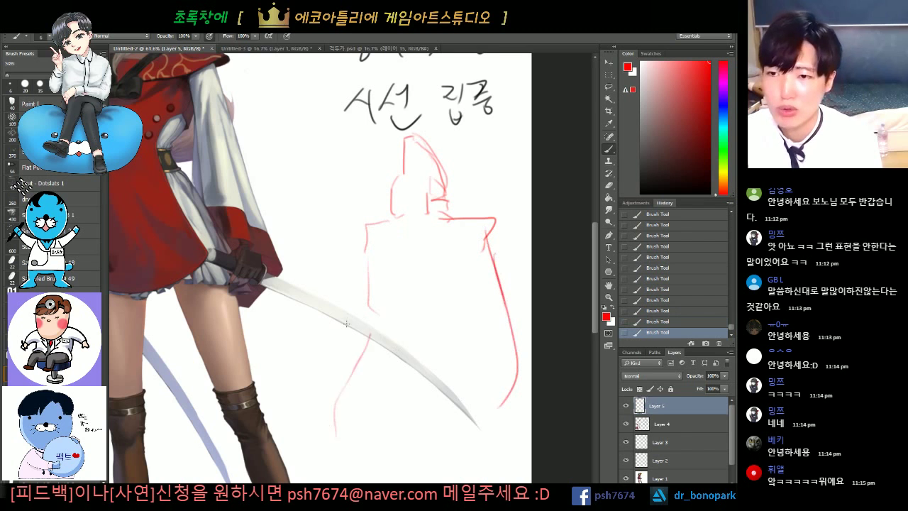
pyautogui.moveTo(369, 308); pyautogui.dragTo(259, 402)
pyautogui.moveTo(302, 462); pyautogui.dragTo(376, 366)
pyautogui.moveTo(422, 347); pyautogui.dragTo(379, 416)
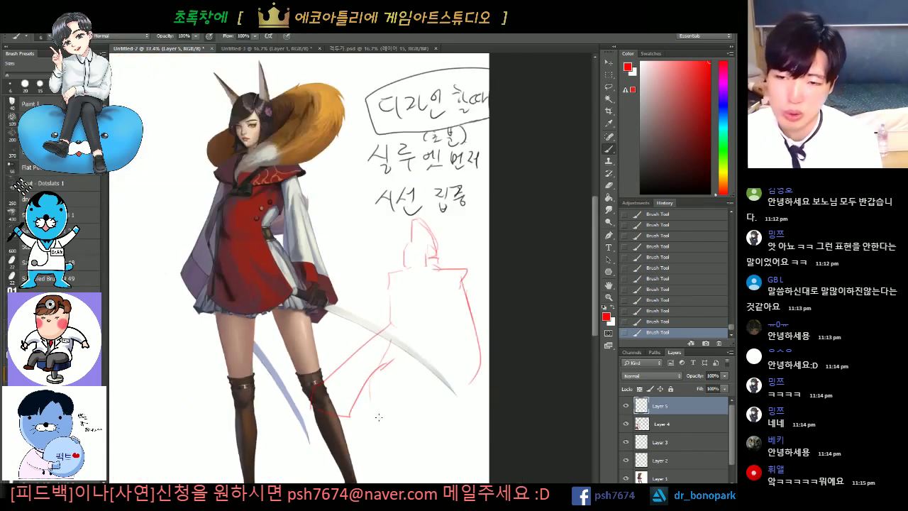
# Undo all strokes of the broad-shouldered red figure sketch.
pyautogui.moveTo(427, 216); pyautogui.dragTo(425, 211)
pyautogui.hotkey('ctrl', 'z')
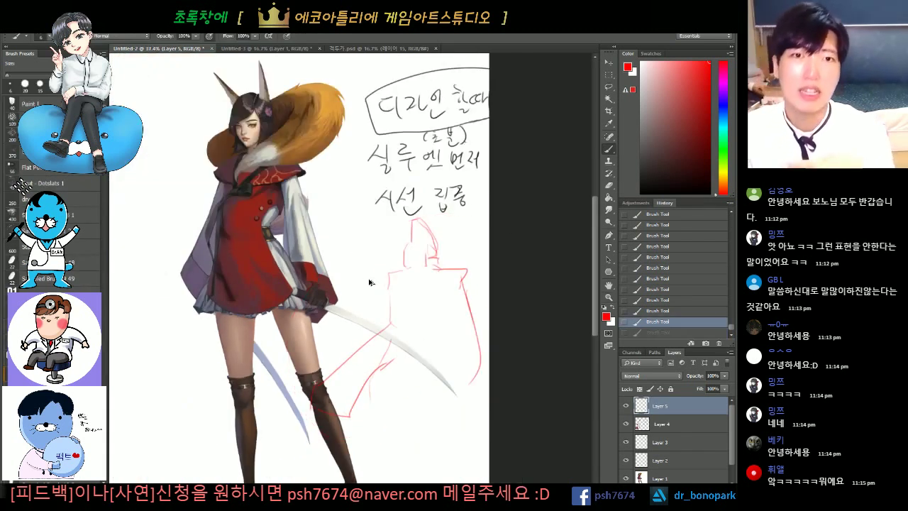
pyautogui.hotkey('ctrl', 'z')
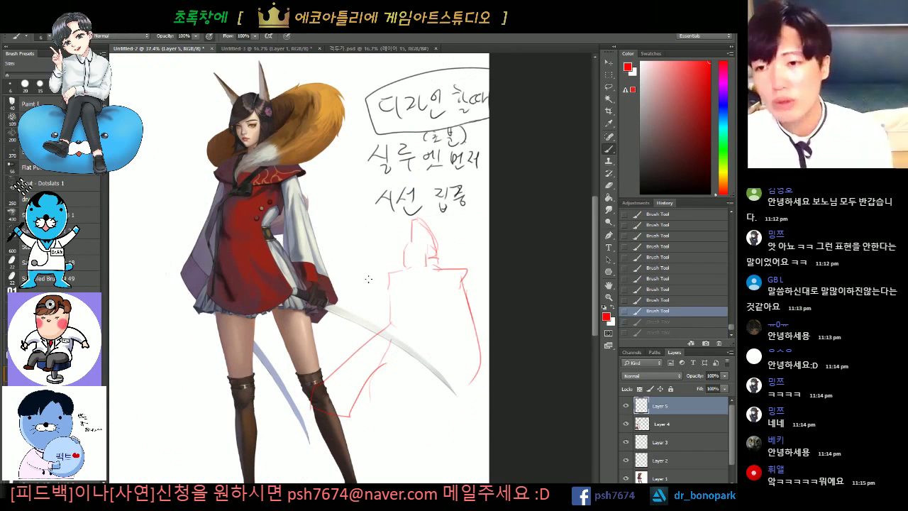
pyautogui.hotkey('ctrl', 'alt', 'z')
pyautogui.hotkey('ctrl', 'alt', 'z')
pyautogui.hotkey('ctrl', 'alt', 'z')
pyautogui.hotkey('ctrl', 'alt', 'z')
pyautogui.hotkey('ctrl', 'alt', 'z')
pyautogui.hotkey('ctrl', 'alt', 'z')
pyautogui.hotkey('ctrl', 'alt', 'z')
pyautogui.hotkey('ctrl', 'alt', 'z')
pyautogui.hotkey('ctrl', 'alt', 'z')
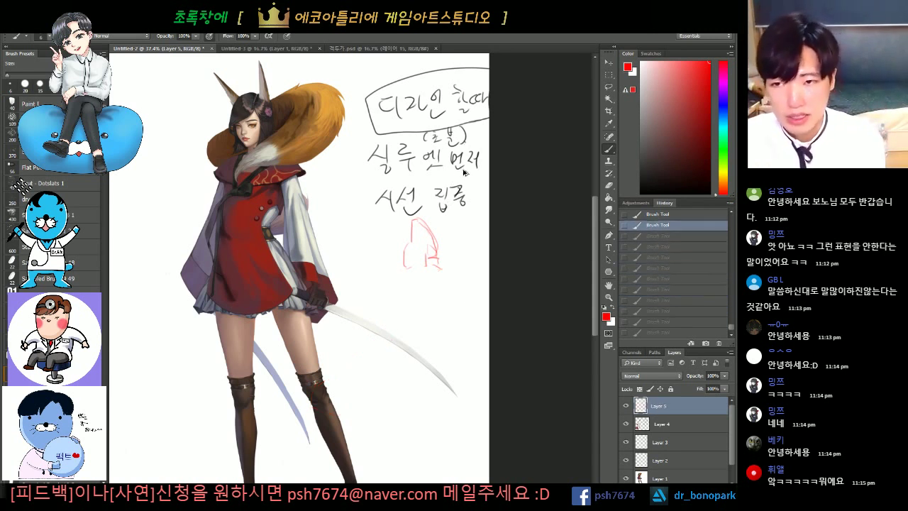
pyautogui.hotkey('ctrl', 'alt', 'z')
pyautogui.hotkey('ctrl', 'alt', 'z')
pyautogui.hotkey('ctrl', 'alt', 'z')
pyautogui.hotkey('ctrl', 'alt', 'z')
pyautogui.hotkey('ctrl', 'alt', 'z')
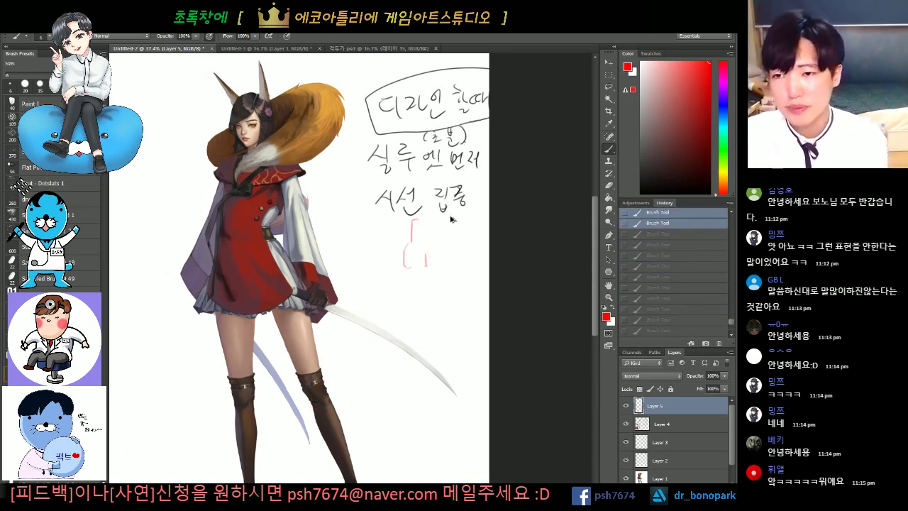
pyautogui.hotkey('ctrl', 'alt', 'z')
# Sample a dark brown from the character's hair as the brush colour.
pyautogui.moveTo(434, 227); pyautogui.dragTo(555, 204)
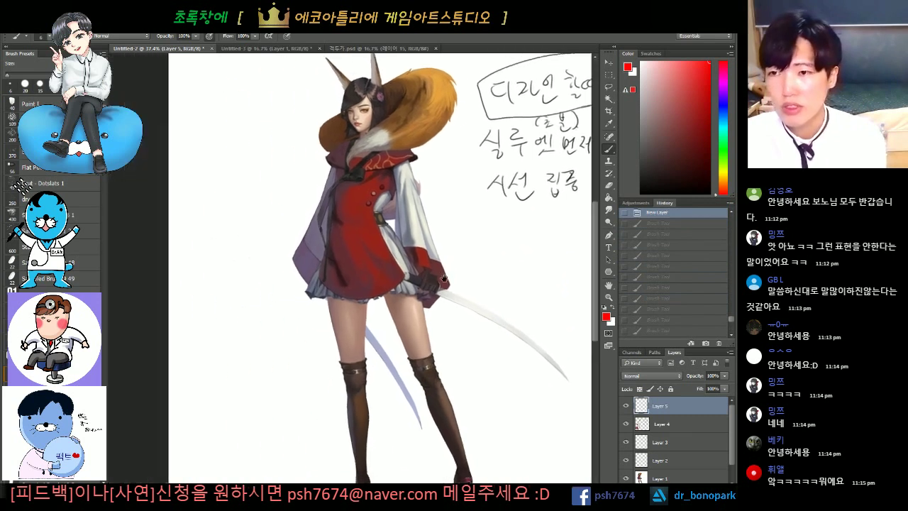
pyautogui.scroll(1, 419, 156)
pyautogui.keyDown('alt'); pyautogui.click(425, 146); pyautogui.keyUp('alt')
pyautogui.moveTo(375, 166)
pyautogui.mouseDown()
pyautogui.moveTo(418, 179)
pyautogui.moveTo(389, 186)
pyautogui.moveTo(454, 164)
pyautogui.mouseUp()
pyautogui.hotkey('ctrl', 'alt', 'z')
pyautogui.moveTo(340, 207); pyautogui.dragTo(373, 207)
pyautogui.hotkey('ctrl', 'alt', 'z')
pyautogui.moveTo(339, 268)
pyautogui.mouseDown()
pyautogui.moveTo(341, 335)
pyautogui.moveTo(365, 227)
pyautogui.mouseUp()
pyautogui.hotkey('ctrl', 'alt', 'z')
# Dab dark brown dots scattered over the front of the character's red coat.
pyautogui.moveTo(470, 235); pyautogui.dragTo(420, 259)
pyautogui.click(400, 251)
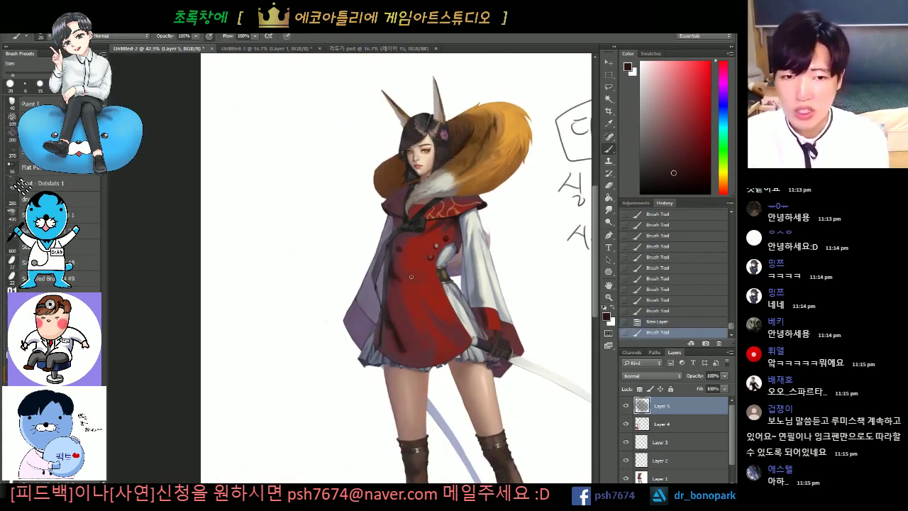
pyautogui.click(410, 276)
pyautogui.click(392, 304)
pyautogui.click(430, 300)
pyautogui.click(408, 348)
pyautogui.click(445, 348)
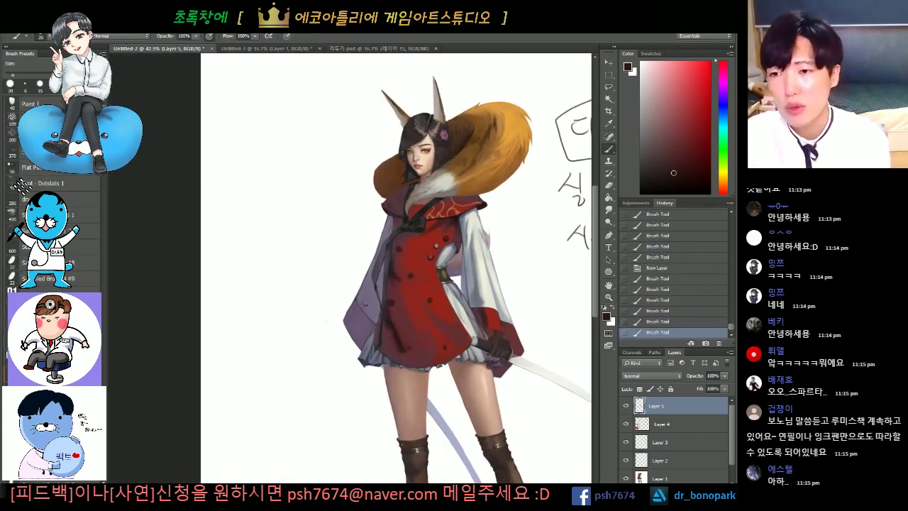
# Dab more dark brown dots over both sleeves and the bare thighs.
pyautogui.click(377, 285)
pyautogui.click(365, 305)
pyautogui.click(471, 242)
pyautogui.click(477, 274)
pyautogui.moveTo(494, 290); pyautogui.dragTo(418, 302)
pyautogui.click(363, 297)
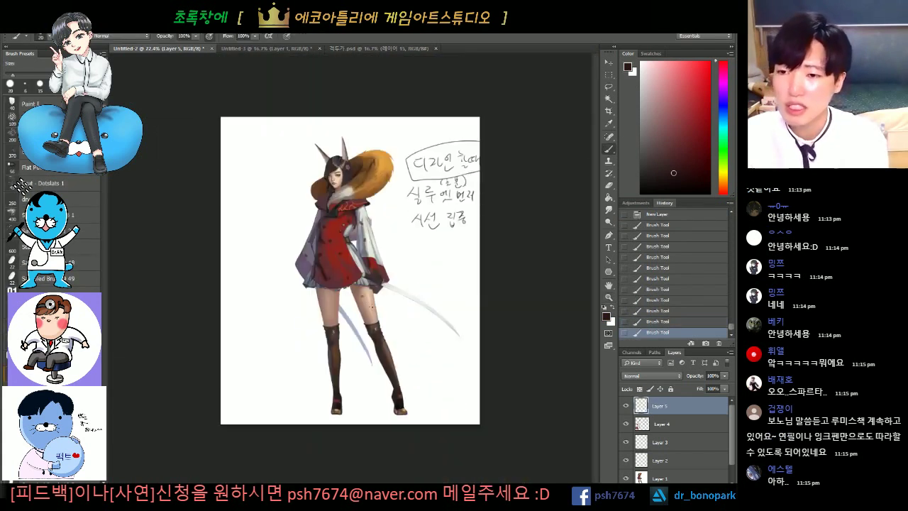
pyautogui.click(372, 311)
pyautogui.click(325, 298)
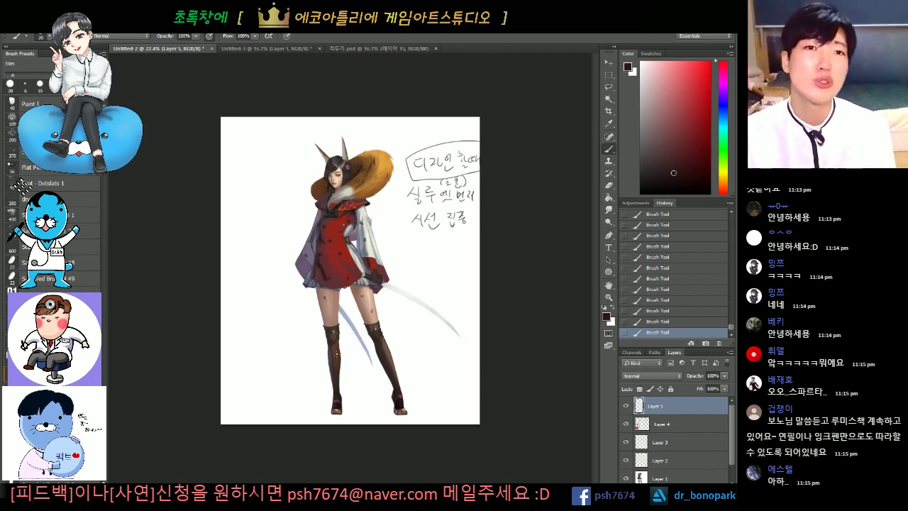
# Erase dark dots from the upper and middle part of the red coat with the Eraser.
pyautogui.moveTo(454, 205)
pyautogui.mouseDown()
pyautogui.moveTo(438, 242)
pyautogui.moveTo(417, 242)
pyautogui.moveTo(486, 232)
pyautogui.mouseUp()
pyautogui.hotkey('ctrl', 'space')
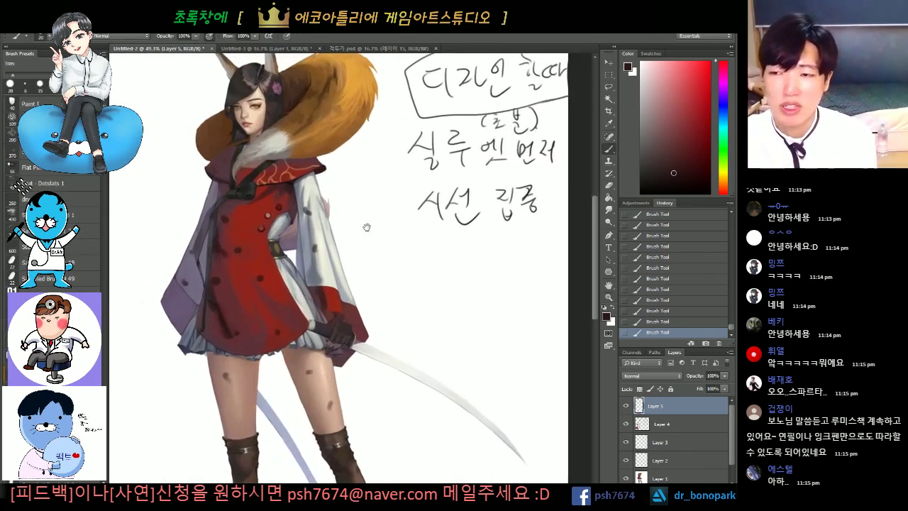
pyautogui.press('space')
pyautogui.moveTo(367, 227); pyautogui.dragTo(429, 237)
pyautogui.moveTo(345, 250)
pyautogui.mouseDown()
pyautogui.moveTo(385, 206)
pyautogui.moveTo(309, 255)
pyautogui.mouseUp()
pyautogui.hotkey('ctrl', 'z')
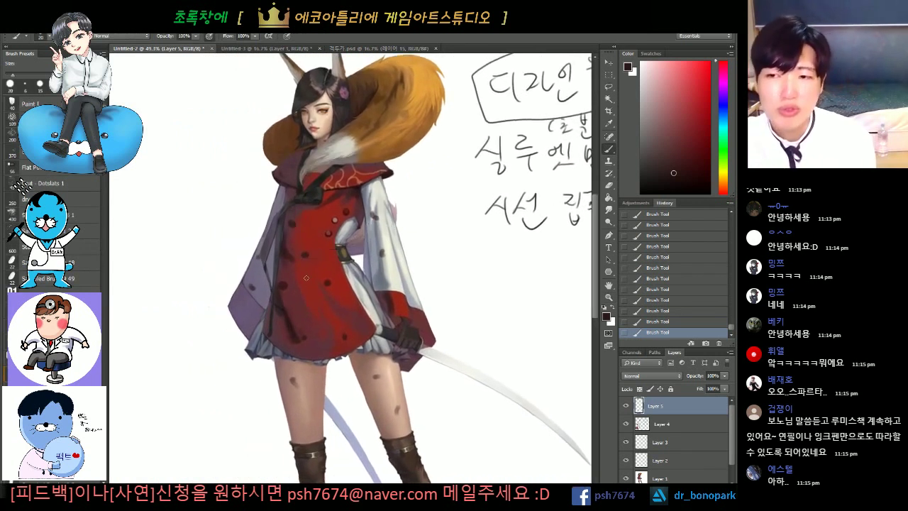
pyautogui.press('e')
pyautogui.moveTo(286, 212); pyautogui.dragTo(299, 199)
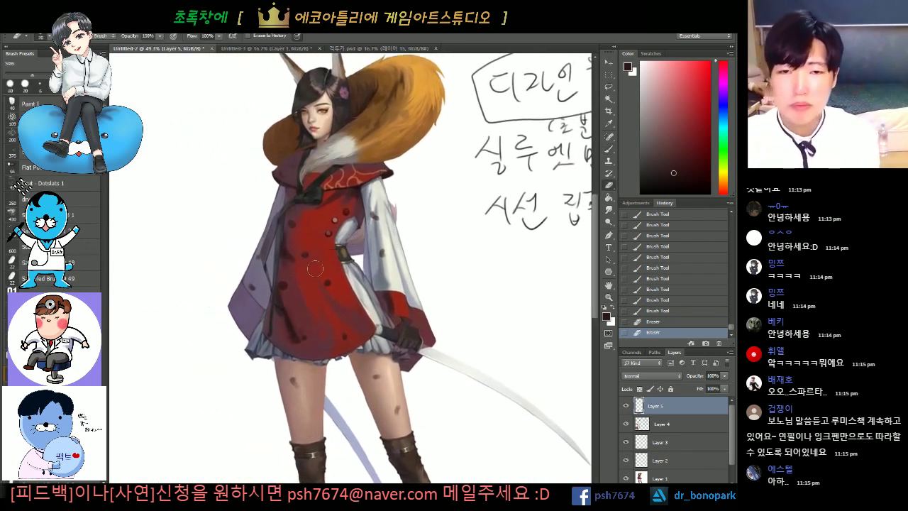
pyautogui.moveTo(315, 269); pyautogui.dragTo(259, 238)
# Enlarge the eraser to 150 and erase the remaining dark dots on the coat, sleeves and thighs.
pyautogui.press(']')
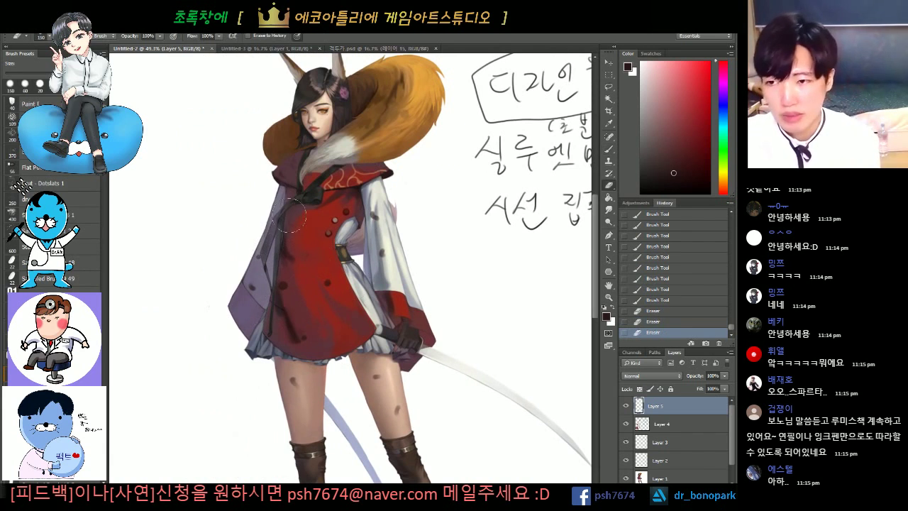
pyautogui.moveTo(318, 249); pyautogui.dragTo(326, 282)
pyautogui.moveTo(376, 217); pyautogui.dragTo(394, 382)
pyautogui.moveTo(279, 366)
pyautogui.mouseDown()
pyautogui.moveTo(289, 363)
pyautogui.moveTo(287, 348)
pyautogui.moveTo(271, 376)
pyautogui.mouseUp()
pyautogui.moveTo(295, 412); pyautogui.dragTo(302, 422)
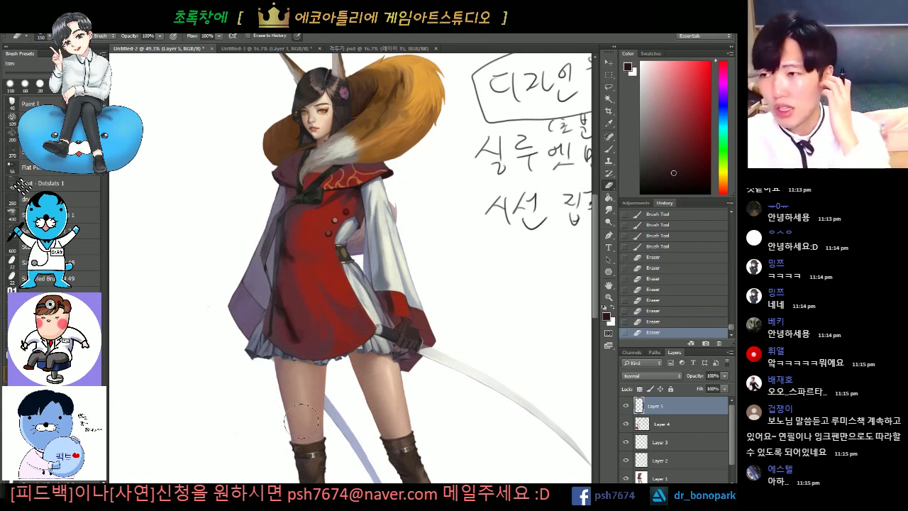
# Draw a square frame below the handwritten notes with the Brush and divide it with one horizontal and three vertical lines.
pyautogui.moveTo(501, 284)
pyautogui.mouseDown()
pyautogui.moveTo(430, 228)
pyautogui.moveTo(393, 215)
pyautogui.mouseUp()
pyautogui.moveTo(391, 215)
pyautogui.keyDown('ctrl'); pyautogui.mouseDown()
pyautogui.moveTo(412, 217)
pyautogui.moveTo(368, 307)
pyautogui.mouseUp(); pyautogui.keyUp('ctrl')
pyautogui.press('b')
pyautogui.moveTo(360, 186)
pyautogui.mouseDown()
pyautogui.moveTo(450, 183)
pyautogui.moveTo(368, 308)
pyautogui.mouseUp()
pyautogui.moveTo(365, 242); pyautogui.dragTo(487, 225)
pyautogui.moveTo(425, 183); pyautogui.dragTo(431, 316)
pyautogui.moveTo(405, 173); pyautogui.dragTo(397, 312)
pyautogui.moveTo(461, 172); pyautogui.dragTo(462, 298)
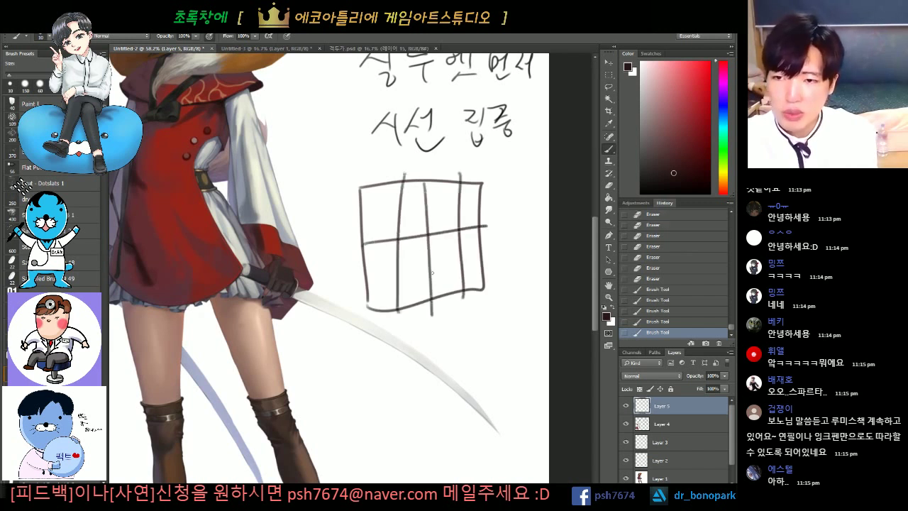
# Add more horizontal and vertical lines across the square frame to make a dense, evenly spaced grid.
pyautogui.moveTo(364, 210); pyautogui.dragTo(480, 197)
pyautogui.moveTo(361, 266); pyautogui.dragTo(485, 248)
pyautogui.moveTo(383, 178); pyautogui.dragTo(376, 316)
pyautogui.moveTo(411, 183); pyautogui.dragTo(410, 318)
pyautogui.moveTo(443, 179); pyautogui.dragTo(446, 316)
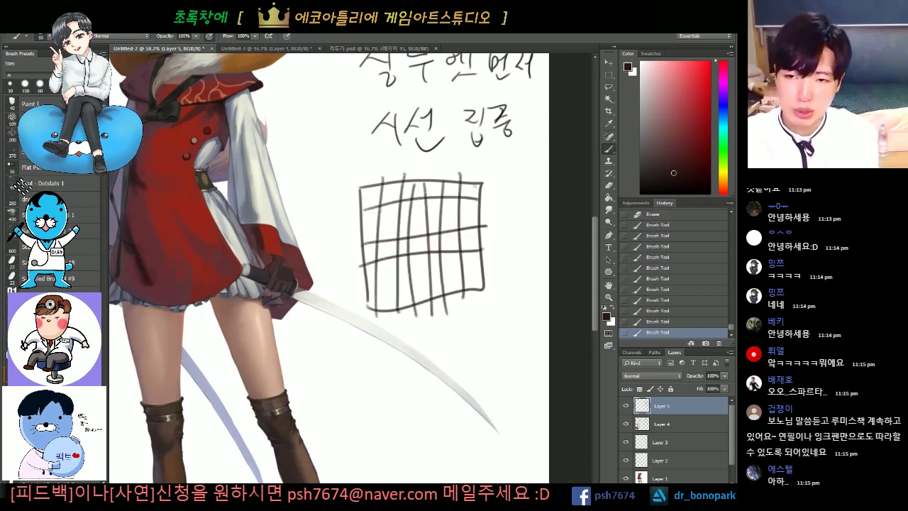
pyautogui.moveTo(472, 173); pyautogui.dragTo(471, 289)
pyautogui.moveTo(368, 196); pyautogui.dragTo(472, 186)
pyautogui.moveTo(371, 221); pyautogui.dragTo(488, 210)
pyautogui.moveTo(372, 252); pyautogui.dragTo(480, 235)
pyautogui.moveTo(365, 284); pyautogui.dragTo(489, 267)
# Mark the dense grid with an X beside its upper-right corner.
pyautogui.moveTo(433, 348)
pyautogui.mouseDown()
pyautogui.moveTo(525, 263)
pyautogui.moveTo(433, 326)
pyautogui.mouseUp()
pyautogui.hotkey('ctrl', 'z')
pyautogui.moveTo(499, 174); pyautogui.dragTo(488, 195)
pyautogui.moveTo(489, 179); pyautogui.dragTo(514, 189)
pyautogui.moveTo(485, 305); pyautogui.dragTo(487, 209)
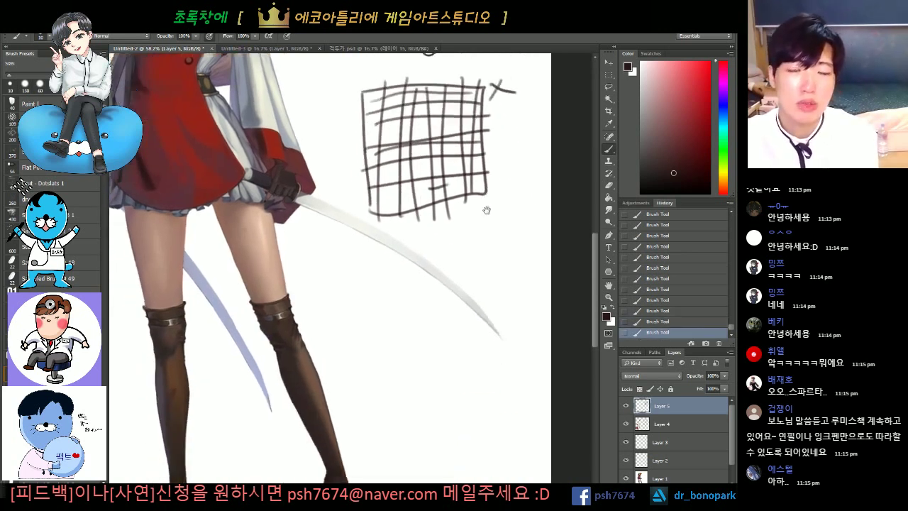
pyautogui.moveTo(462, 257); pyautogui.dragTo(464, 224)
pyautogui.moveTo(386, 201); pyautogui.dragTo(387, 309)
pyautogui.moveTo(500, 280)
pyautogui.mouseDown()
pyautogui.moveTo(475, 302)
pyautogui.moveTo(432, 241)
pyautogui.moveTo(439, 226)
pyautogui.mouseUp()
pyautogui.hotkey('ctrl', 'z')
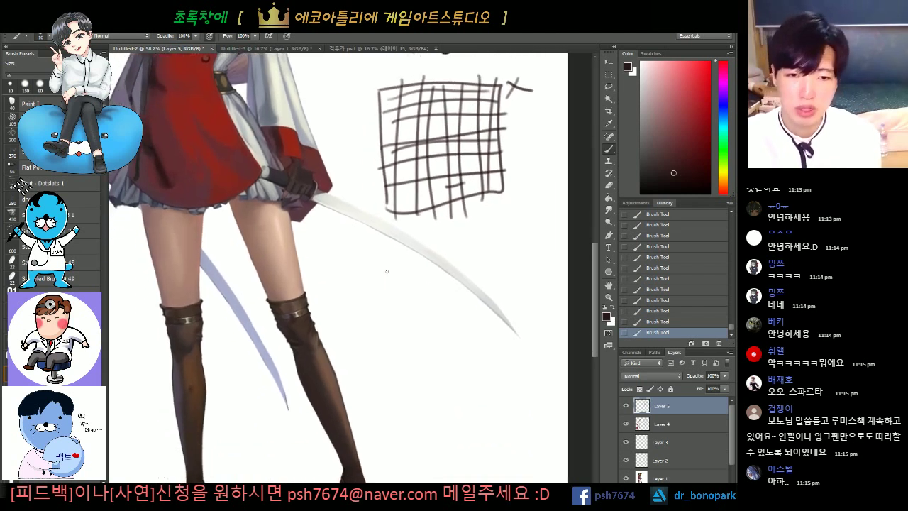
# Draw a second box below the grid, split it into four cells and subdivide the upper-left cell into smaller ones.
pyautogui.moveTo(388, 269)
pyautogui.mouseDown()
pyautogui.moveTo(401, 415)
pyautogui.moveTo(545, 386)
pyautogui.mouseUp()
pyautogui.moveTo(380, 400); pyautogui.dragTo(547, 383)
pyautogui.moveTo(399, 345); pyautogui.dragTo(537, 327)
pyautogui.moveTo(468, 261); pyautogui.dragTo(474, 409)
pyautogui.moveTo(389, 302); pyautogui.dragTo(472, 287)
pyautogui.moveTo(423, 255); pyautogui.dragTo(435, 339)
pyautogui.moveTo(392, 275); pyautogui.dragTo(465, 270)
# Subdivide the second box's upper-left corner more finely and circle that dense corner.
pyautogui.moveTo(406, 261)
pyautogui.mouseDown()
pyautogui.moveTo(411, 300)
pyautogui.moveTo(320, 183)
pyautogui.moveTo(383, 237)
pyautogui.mouseUp()
pyautogui.hotkey('ctrl', 'z')
pyautogui.moveTo(408, 316); pyautogui.dragTo(441, 306)
pyautogui.moveTo(442, 306); pyautogui.dragTo(393, 285)
pyautogui.moveTo(336, 325)
pyautogui.mouseDown()
pyautogui.moveTo(363, 193)
pyautogui.moveTo(313, 274)
pyautogui.moveTo(343, 236)
pyautogui.moveTo(328, 223)
pyautogui.mouseUp()
pyautogui.hotkey('ctrl', 'z')
pyautogui.hotkey('ctrl', 'z')
pyautogui.moveTo(371, 250); pyautogui.dragTo(412, 244)
pyautogui.moveTo(341, 331)
pyautogui.mouseDown()
pyautogui.moveTo(345, 168)
pyautogui.moveTo(390, 293)
pyautogui.mouseUp()
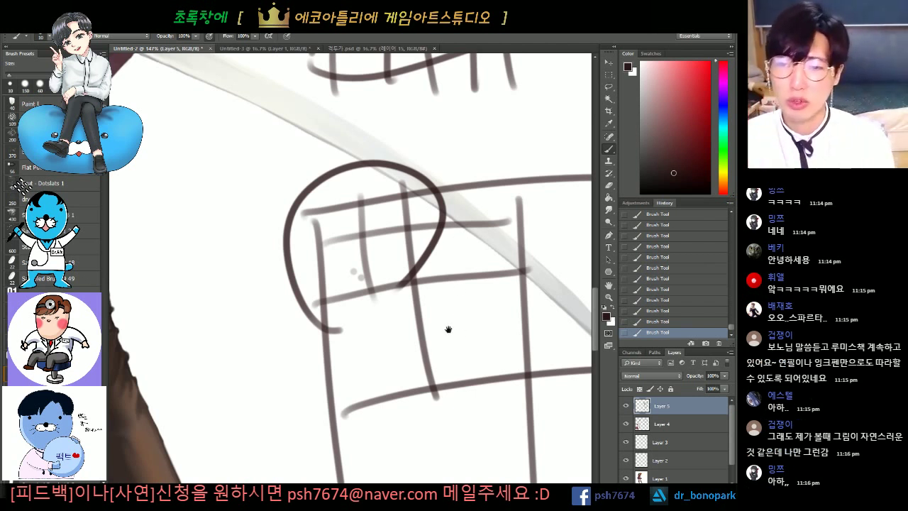
# Examine the second box up close, from its circled dense corner to the empty lower-right cell beneath the sword tip.
pyautogui.moveTo(449, 329); pyautogui.dragTo(341, 174)
pyautogui.moveTo(464, 272); pyautogui.dragTo(454, 274)
pyautogui.moveTo(509, 273); pyautogui.dragTo(496, 311)
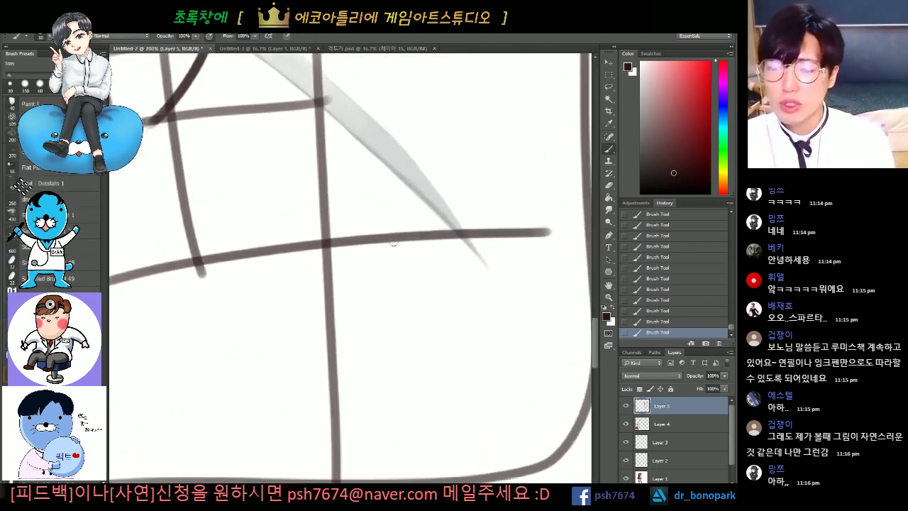
pyautogui.moveTo(475, 237)
pyautogui.mouseDown()
pyautogui.moveTo(412, 243)
pyautogui.moveTo(393, 259)
pyautogui.mouseUp()
pyautogui.hotkey('ctrl', 'z')
pyautogui.moveTo(462, 295); pyautogui.dragTo(426, 260)
pyautogui.moveTo(412, 315); pyautogui.dragTo(428, 318)
pyautogui.moveTo(427, 318); pyautogui.dragTo(418, 281)
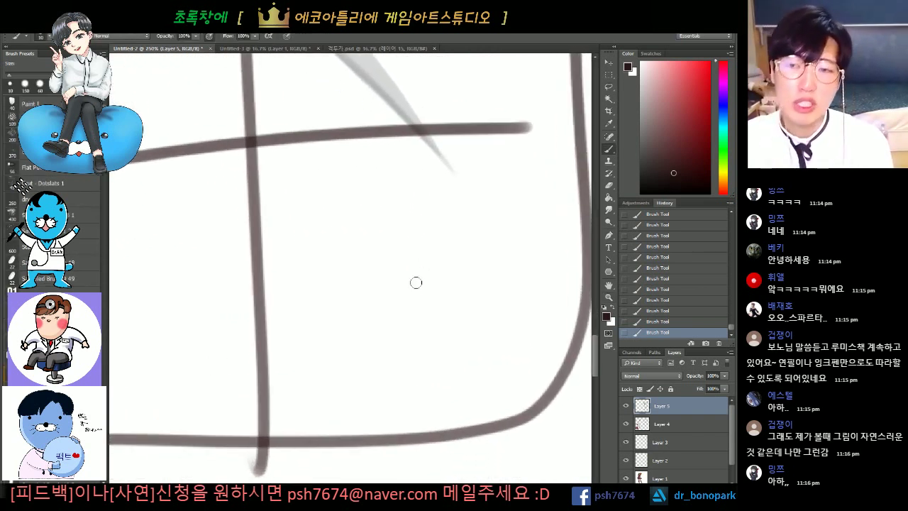
pyautogui.scroll(-5, 442, 261)
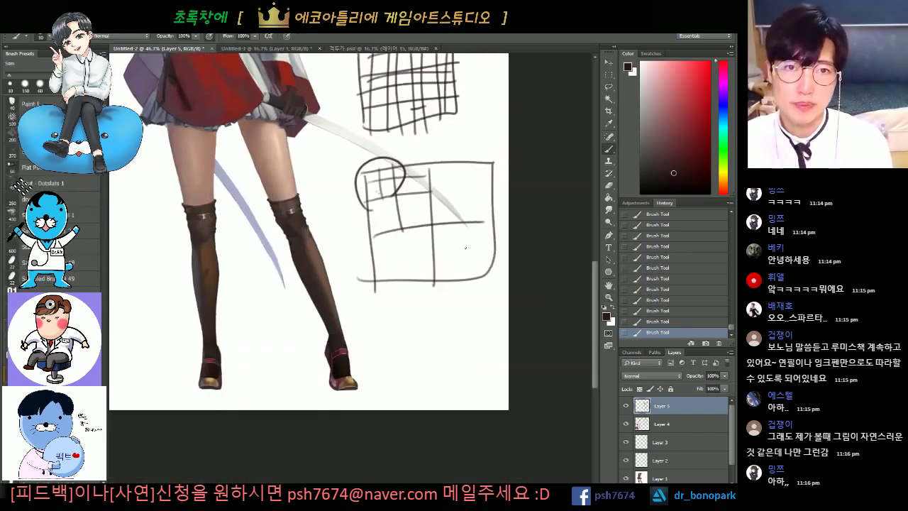
pyautogui.scroll(5, 466, 248)
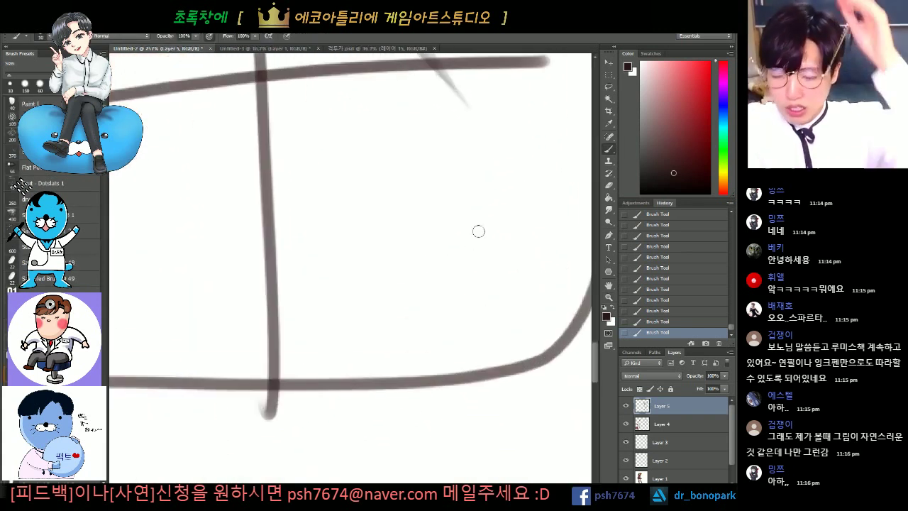
pyautogui.moveTo(473, 191); pyautogui.dragTo(430, 224)
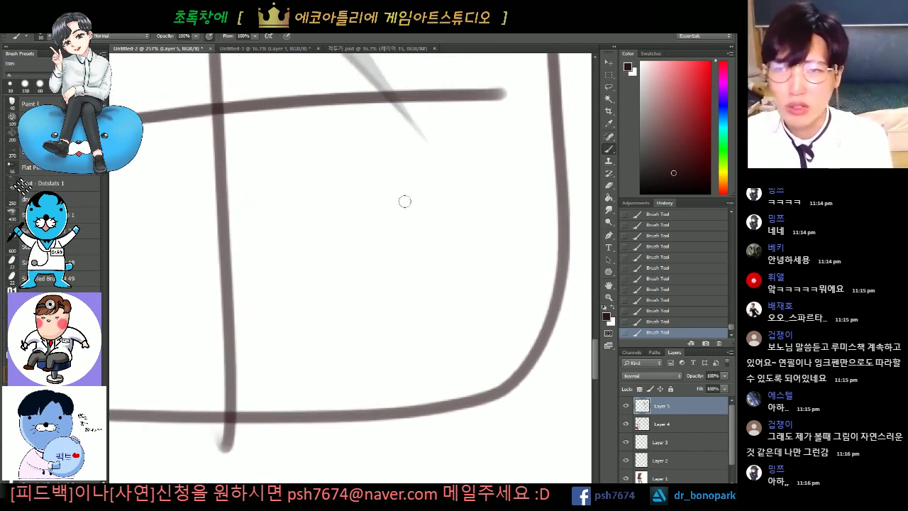
# Split the second box's lower-right cell with a cross and add smaller subdivisions in its upper-right part.
pyautogui.moveTo(367, 110); pyautogui.dragTo(383, 355)
pyautogui.moveTo(271, 234); pyautogui.dragTo(512, 226)
pyautogui.moveTo(445, 119); pyautogui.dragTo(447, 237)
pyautogui.moveTo(401, 149); pyautogui.dragTo(519, 145)
pyautogui.moveTo(458, 103); pyautogui.dragTo(473, 226)
pyautogui.moveTo(444, 156); pyautogui.dragTo(518, 160)
pyautogui.moveTo(490, 209); pyautogui.dragTo(511, 215)
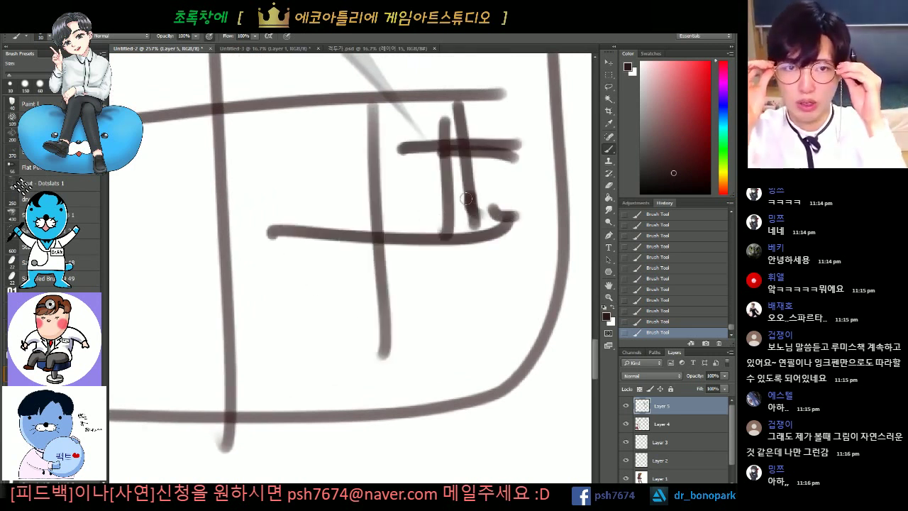
# Undo the subdivision strokes in the second box's lower-right cell.
pyautogui.hotkey('ctrl', '0')
pyautogui.hotkey('ctrl', 'alt', 'z')
pyautogui.hotkey('ctrl', 'alt', 'z')
pyautogui.hotkey('ctrl', 'alt', 'z')
pyautogui.hotkey('ctrl', 'alt', 'z')
pyautogui.hotkey('ctrl', 'alt', 'z')
pyautogui.hotkey('ctrl', 'alt', 'z')
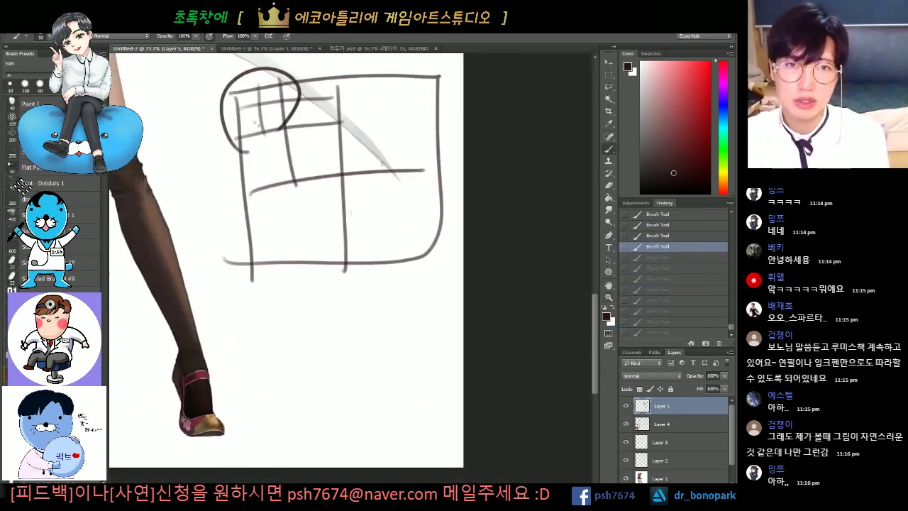
# Try curved strokes around the second box's lower-right cell and undo them.
pyautogui.scroll(2, 382, 163)
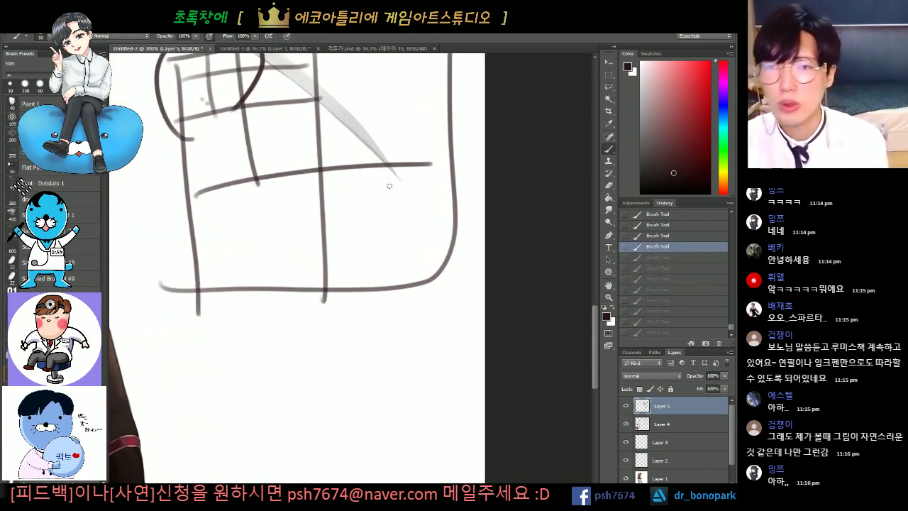
pyautogui.scroll(-3, 390, 185)
pyautogui.moveTo(373, 210); pyautogui.dragTo(406, 245)
pyautogui.scroll(4, 406, 245)
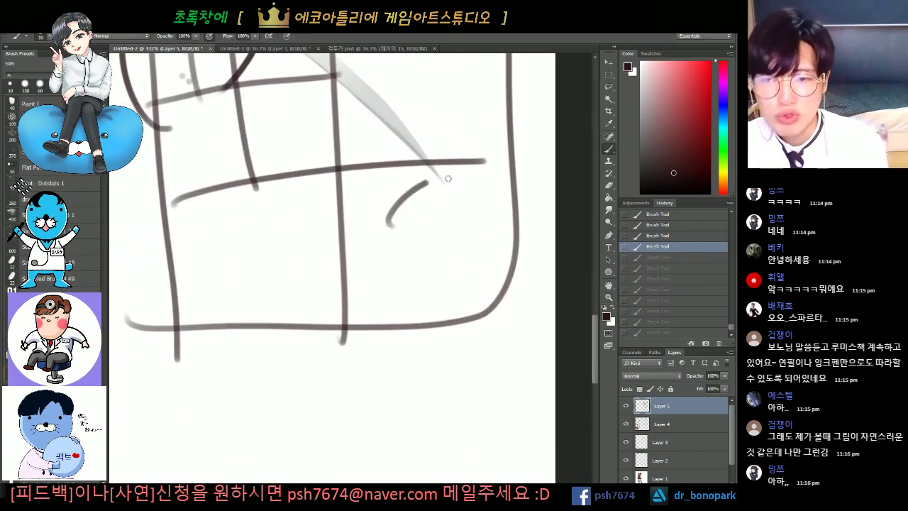
pyautogui.moveTo(391, 225)
pyautogui.mouseDown()
pyautogui.moveTo(379, 304)
pyautogui.moveTo(386, 246)
pyautogui.mouseUp()
pyautogui.hotkey('ctrl', 'z')
pyautogui.moveTo(401, 101); pyautogui.dragTo(406, 280)
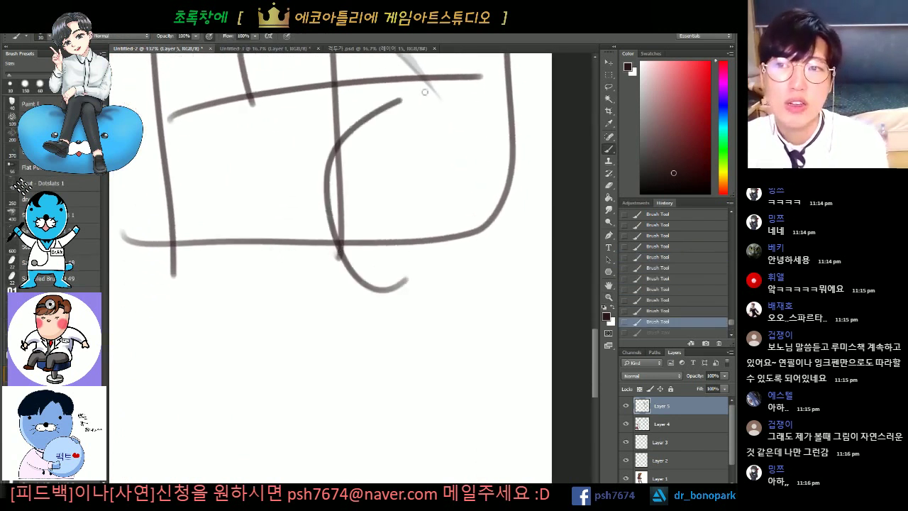
pyautogui.moveTo(425, 92); pyautogui.dragTo(345, 186)
pyautogui.hotkey('ctrl', 'z')
pyautogui.moveTo(381, 224); pyautogui.dragTo(360, 432)
pyautogui.moveTo(383, 304); pyautogui.dragTo(361, 147)
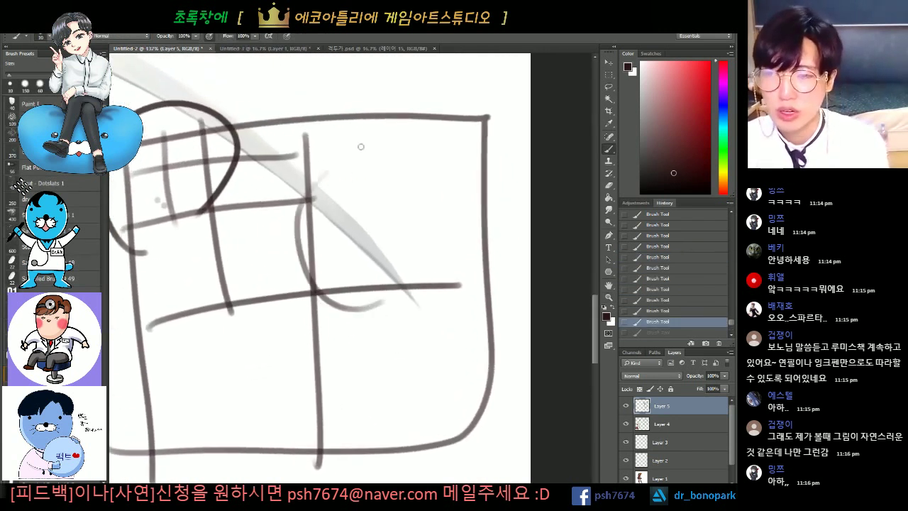
# Draw large circles around the whole second box and smaller ones around its dense corner and its upper-right cell.
pyautogui.scroll(-3, 444, 247)
pyautogui.moveTo(408, 374)
pyautogui.mouseDown()
pyautogui.moveTo(488, 242)
pyautogui.moveTo(257, 263)
pyautogui.moveTo(272, 205)
pyautogui.mouseUp()
pyautogui.moveTo(312, 228); pyautogui.dragTo(323, 171)
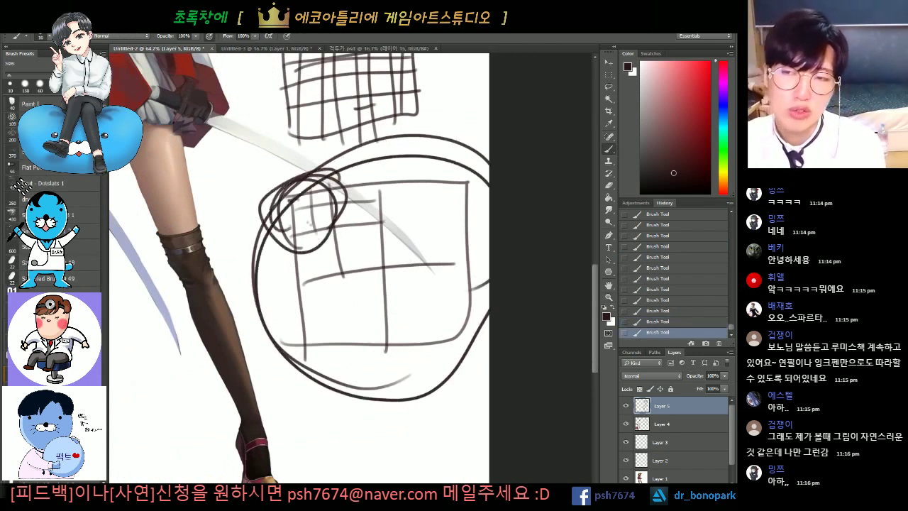
pyautogui.moveTo(425, 173)
pyautogui.mouseDown()
pyautogui.moveTo(426, 267)
pyautogui.moveTo(397, 264)
pyautogui.mouseUp()
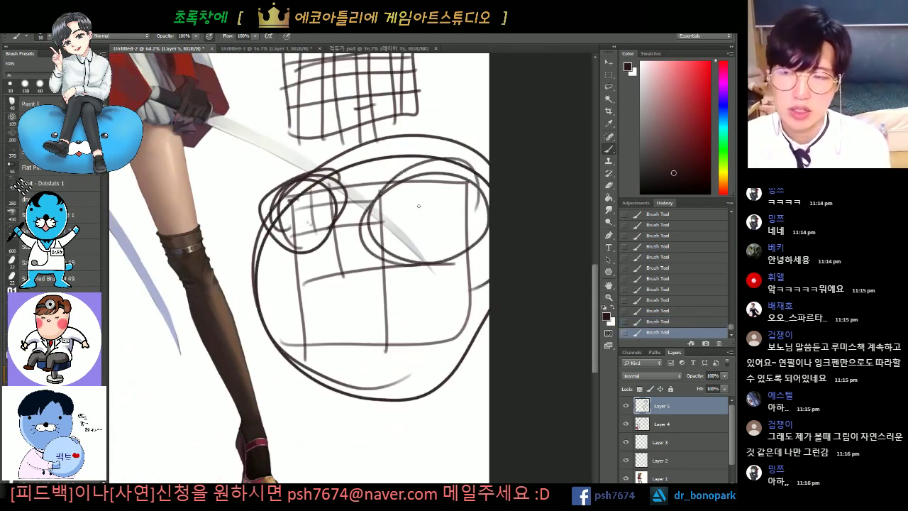
# Undo all the circles and every stroke of the second box, keeping the dense grid and its X mark.
pyautogui.hotkey('ctrl', 'z')
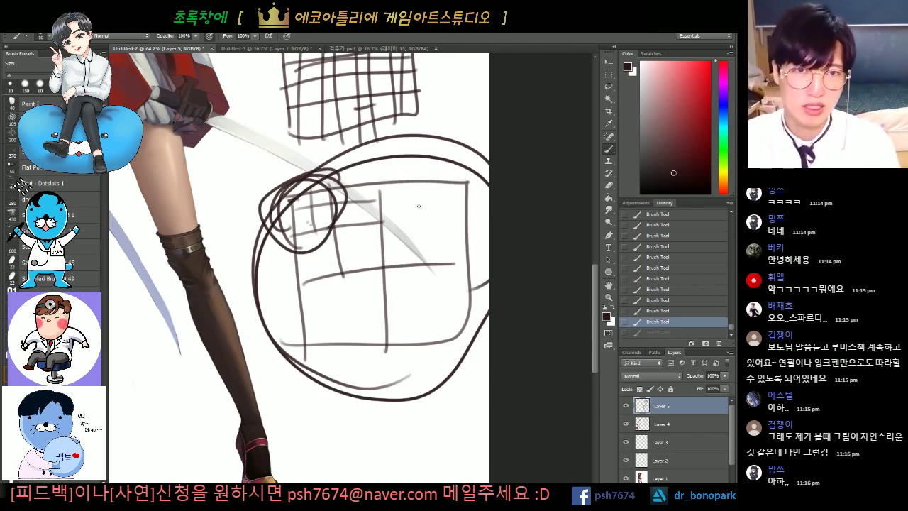
pyautogui.hotkey('ctrl', 'alt', 'z')
pyautogui.hotkey('ctrl', 'alt', 'z')
pyautogui.hotkey('ctrl', 'alt', 'z')
pyautogui.hotkey('ctrl', 'alt', 'z')
pyautogui.hotkey('ctrl', 'alt', 'z')
pyautogui.hotkey('ctrl', 'alt', 'z')
pyautogui.hotkey('ctrl', 'alt', 'z')
pyautogui.hotkey('ctrl', 'alt', 'z')
pyautogui.hotkey('ctrl', 'alt', 'z')
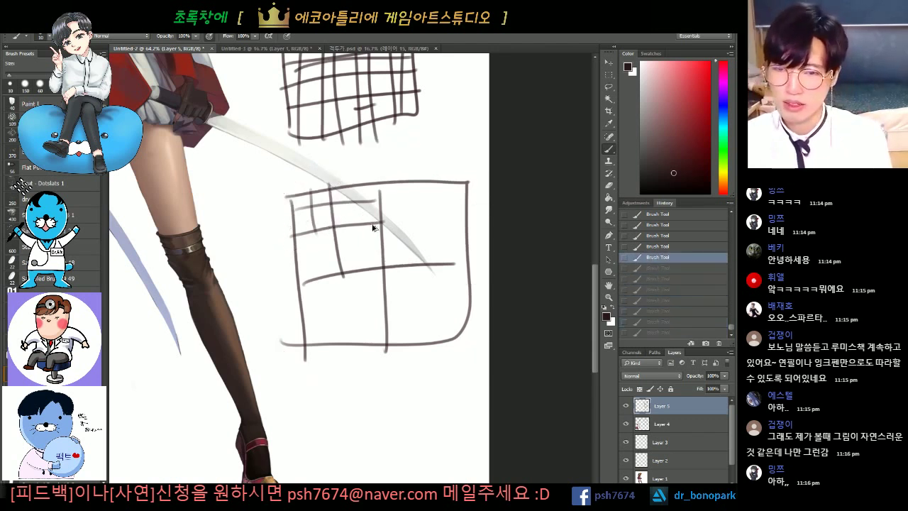
pyautogui.hotkey('ctrl', 'alt', 'z')
pyautogui.hotkey('ctrl', 'alt', 'z')
pyautogui.hotkey('ctrl', 'alt', 'z')
pyautogui.hotkey('ctrl', 'alt', 'z')
pyautogui.hotkey('ctrl', 'alt', 'z')
# Lasso the dense grid together with its X mark, delete both and deselect.
pyautogui.moveTo(386, 213); pyautogui.dragTo(443, 328)
pyautogui.press('l')
pyautogui.moveTo(434, 378); pyautogui.dragTo(332, 328)
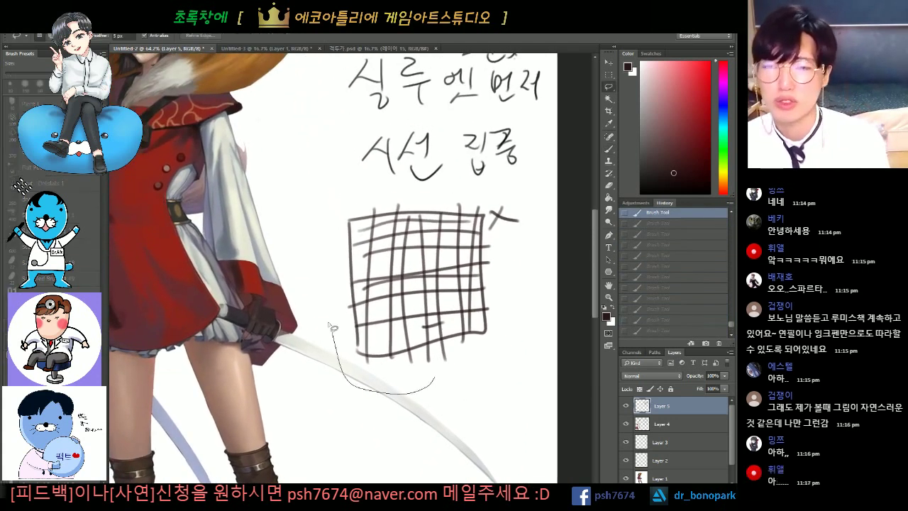
pyautogui.moveTo(493, 369); pyautogui.dragTo(436, 379)
pyautogui.press('Delete')
pyautogui.hotkey('ctrl', 'd')
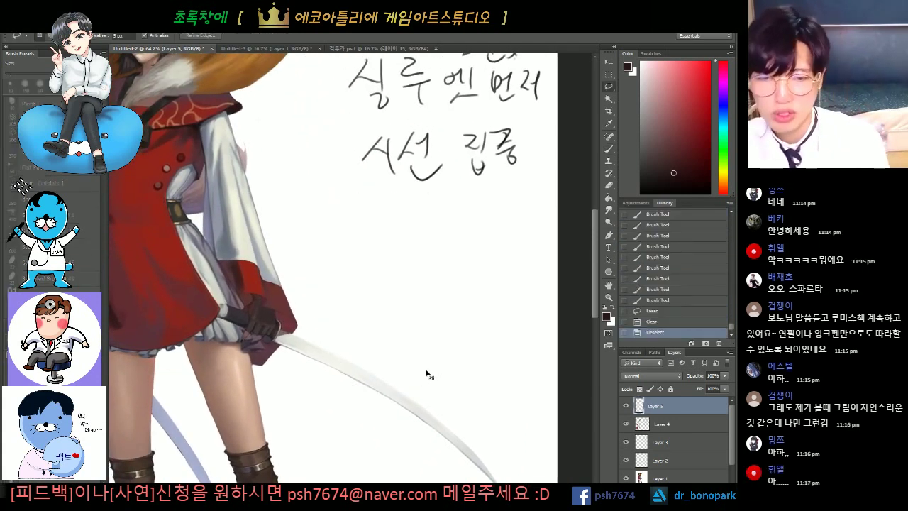
# Toggle the visibility of Layer 5 and Layer 4 to check their contents, and make Layer 4 the active layer.
pyautogui.scroll(-3, 420, 282)
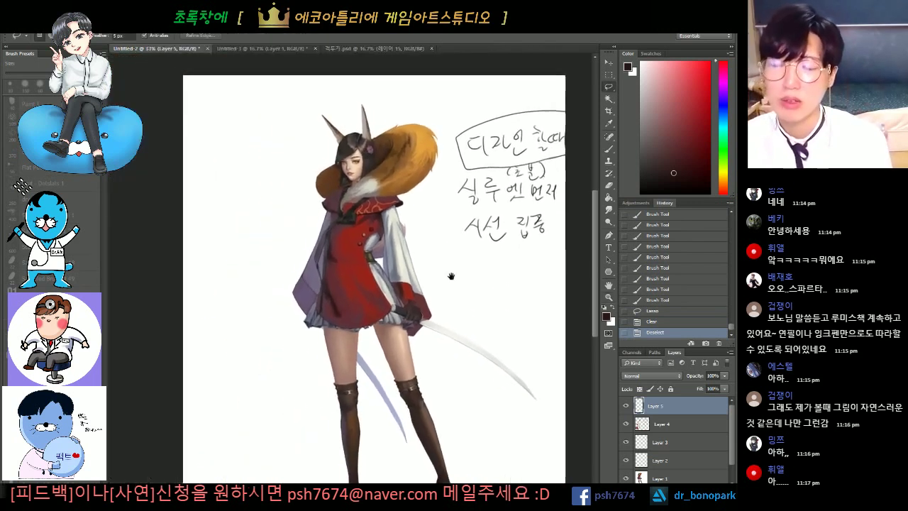
pyautogui.click(626, 408)
pyautogui.click(626, 408)
pyautogui.click(627, 425)
pyautogui.click(657, 428)
pyautogui.click(628, 424)
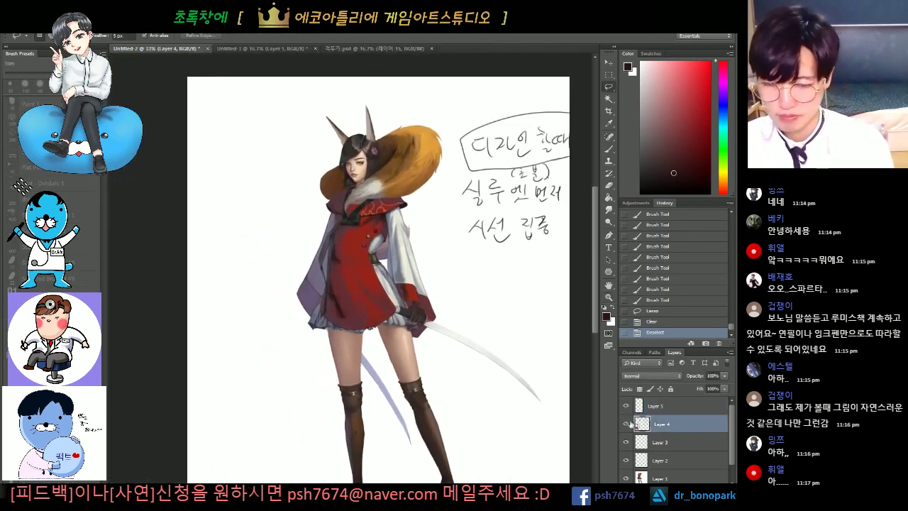
# Lasso the handwritten notes beside the character, delete them from Layer 4 and deselect.
pyautogui.moveTo(557, 89)
pyautogui.mouseDown()
pyautogui.moveTo(451, 170)
pyautogui.moveTo(560, 303)
pyautogui.mouseUp()
pyautogui.press('Delete')
pyautogui.hotkey('ctrl', 'd')
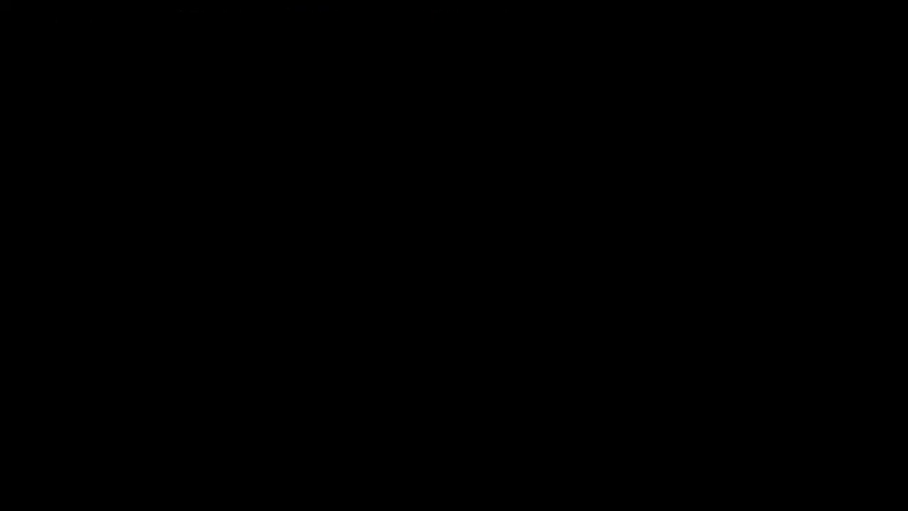